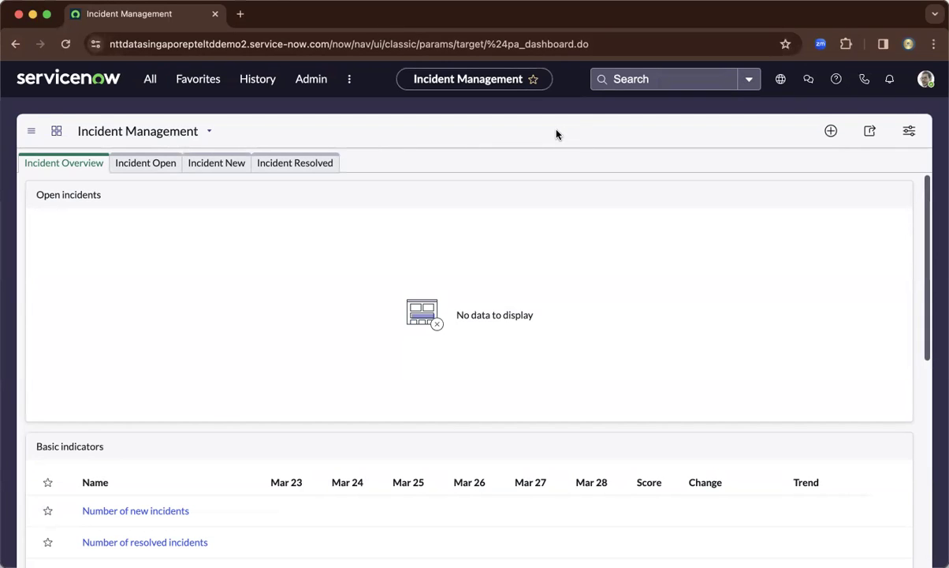
Filter the application navigator for 'tables'
{"action": "left_click", "coordinate": [158, 85]}
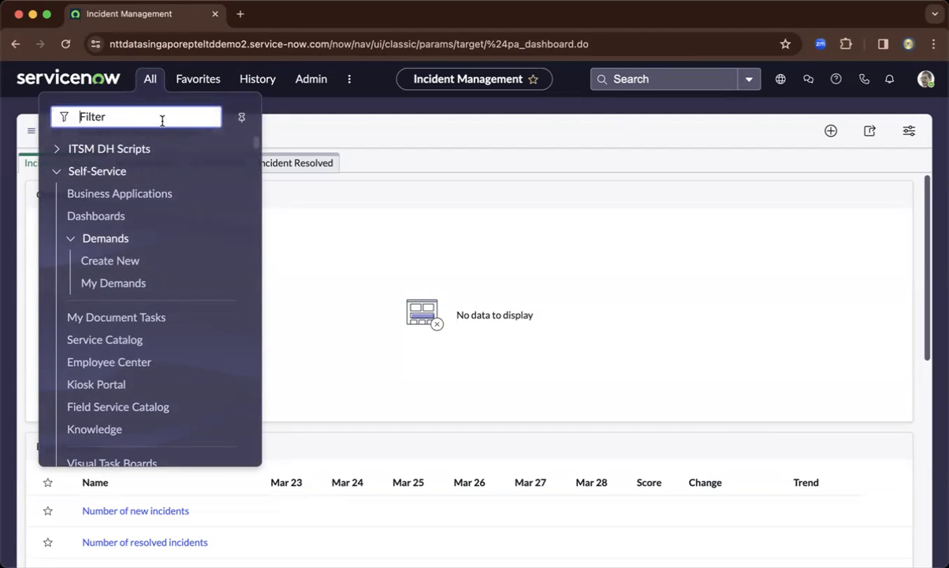
{"action": "type", "text": "tble\\"}
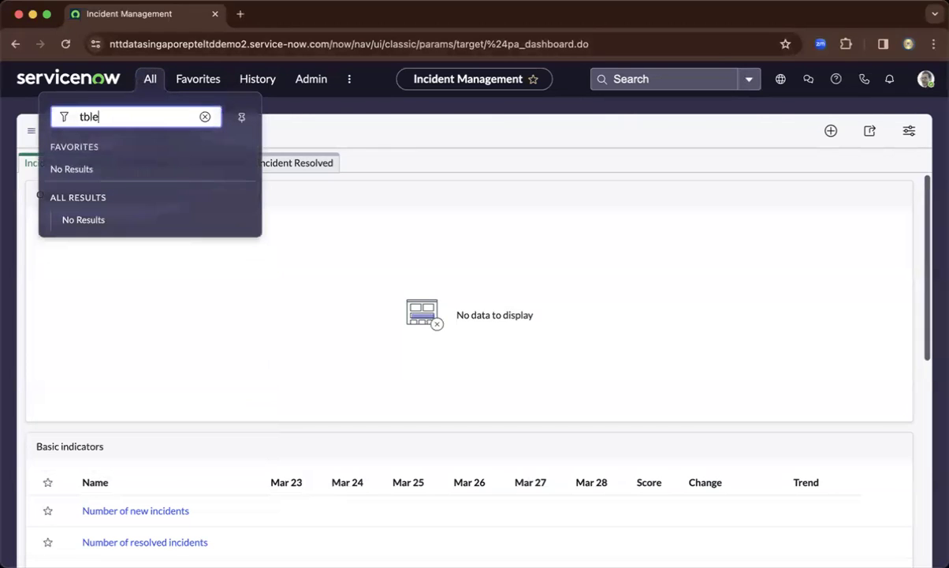
{"action": "key", "text": "BackSpace"}
{"action": "key", "text": "BackSpace"}
{"action": "key", "text": "BackSpace"}
{"action": "key", "text": "BackSpace"}
{"action": "type", "text": "a"}
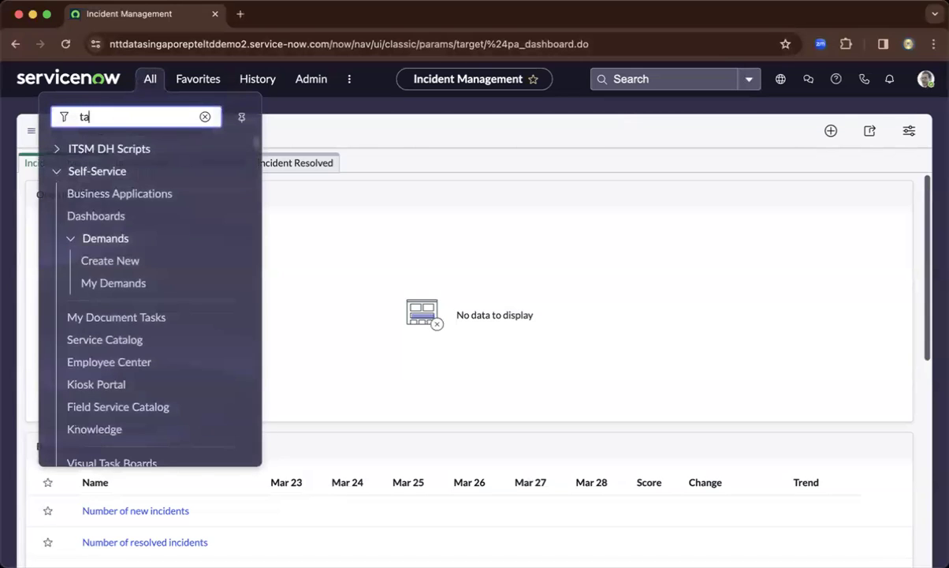
{"action": "type", "text": "ble"}
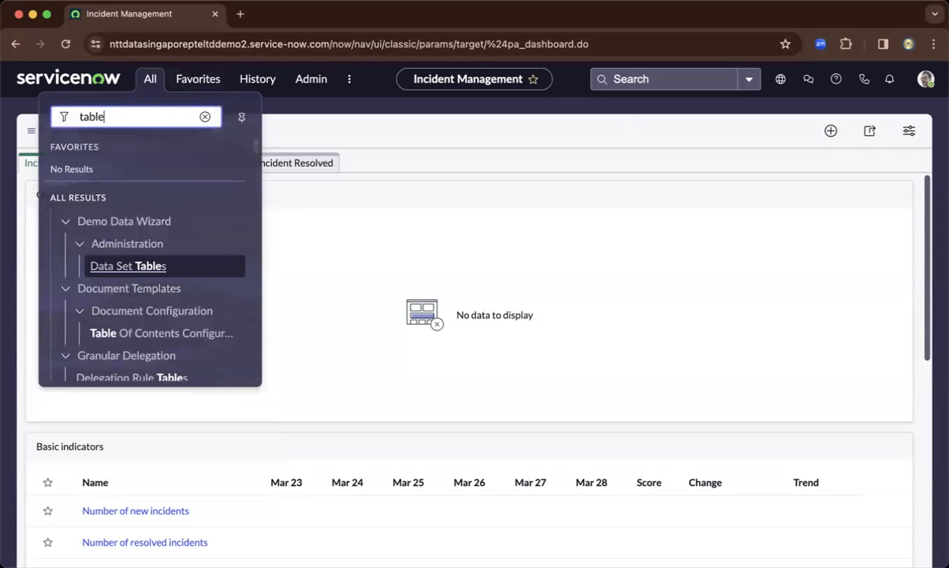
{"action": "scroll", "coordinate": [207, 164], "scroll_direction": "down", "scroll_amount": 3}
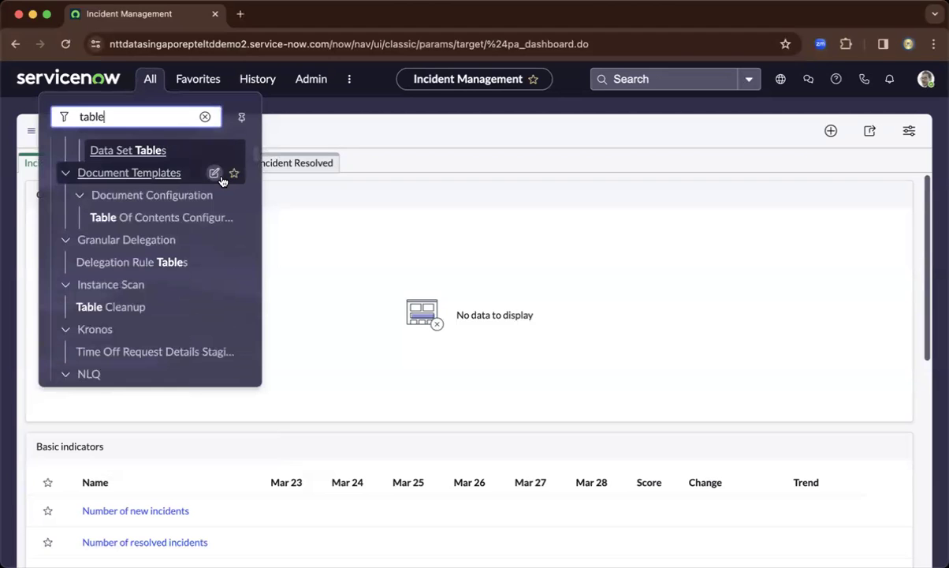
{"action": "scroll", "coordinate": [223, 181], "scroll_direction": "down", "scroll_amount": 7}
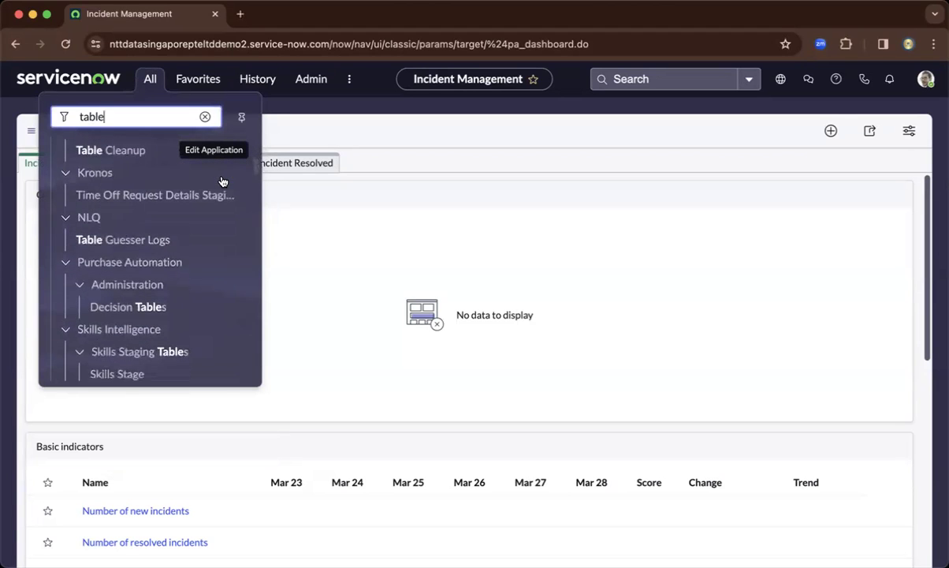
{"action": "scroll", "coordinate": [223, 181], "scroll_direction": "down", "scroll_amount": 7}
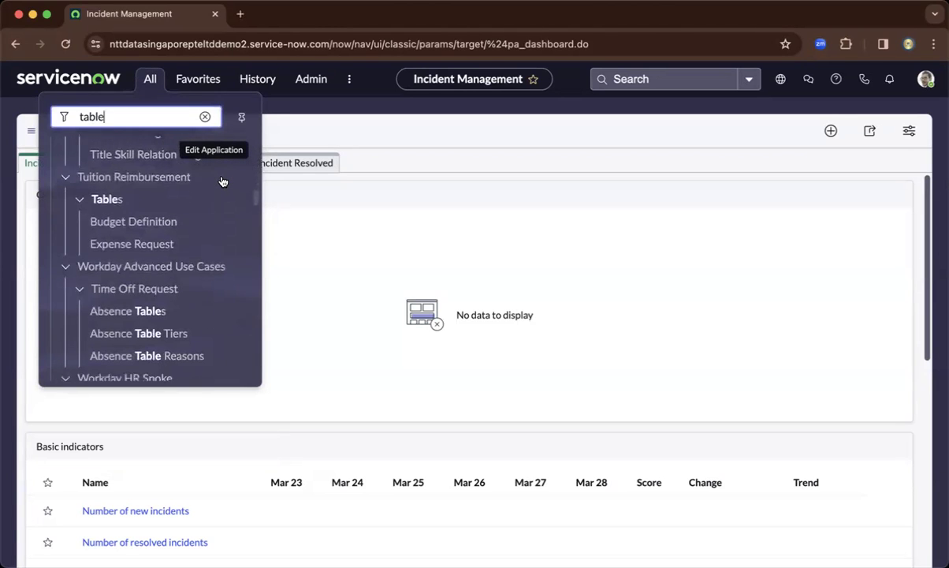
{"action": "scroll", "coordinate": [219, 185], "scroll_direction": "down", "scroll_amount": 8}
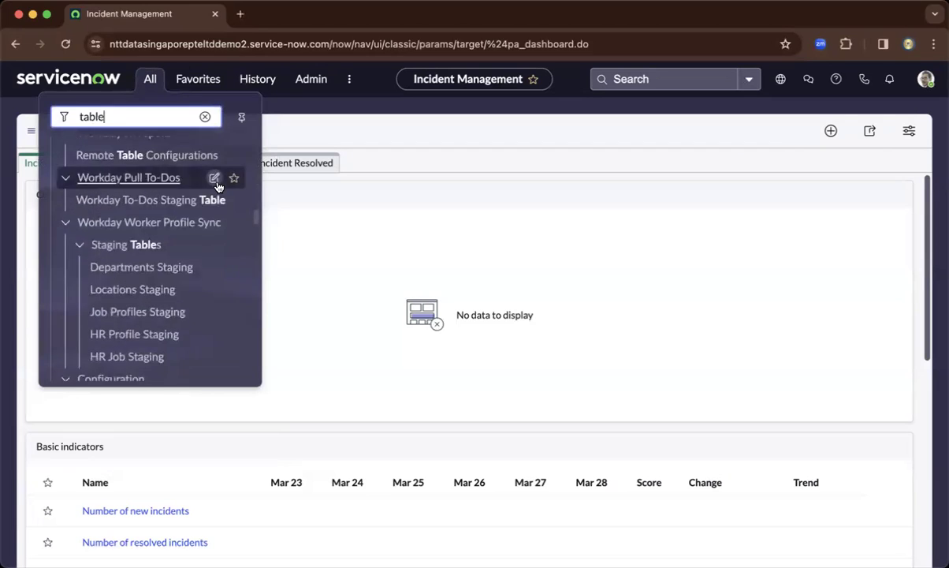
{"action": "scroll", "coordinate": [219, 187], "scroll_direction": "down", "scroll_amount": 8}
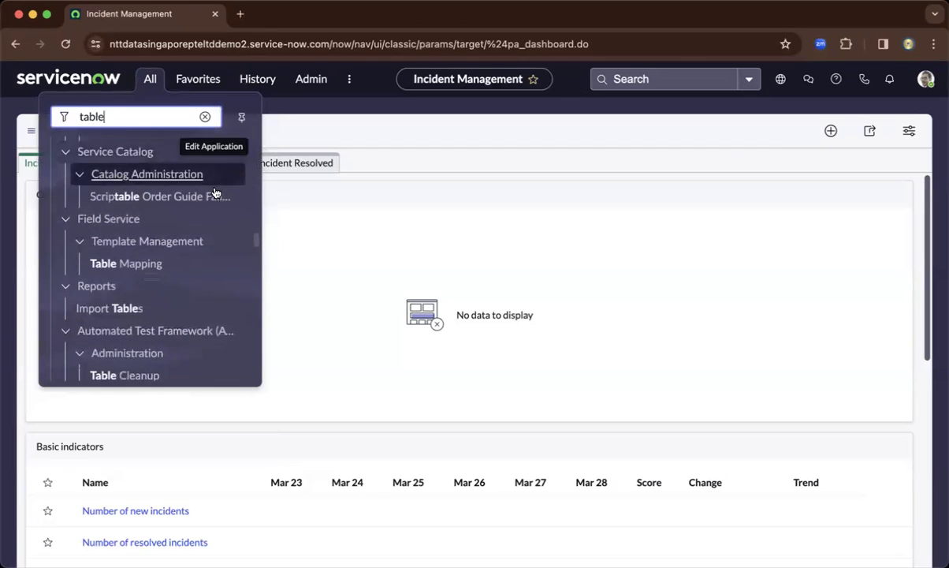
{"action": "scroll", "coordinate": [213, 193], "scroll_direction": "down", "scroll_amount": 8}
{"action": "type", "text": "s"}
Open System Definition > Tables to list all 9,512 system tables
{"action": "scroll", "coordinate": [206, 234], "scroll_direction": "down", "scroll_amount": 4}
{"action": "scroll", "coordinate": [207, 234], "scroll_direction": "up", "scroll_amount": 5}
{"action": "scroll", "coordinate": [207, 234], "scroll_direction": "up", "scroll_amount": 8}
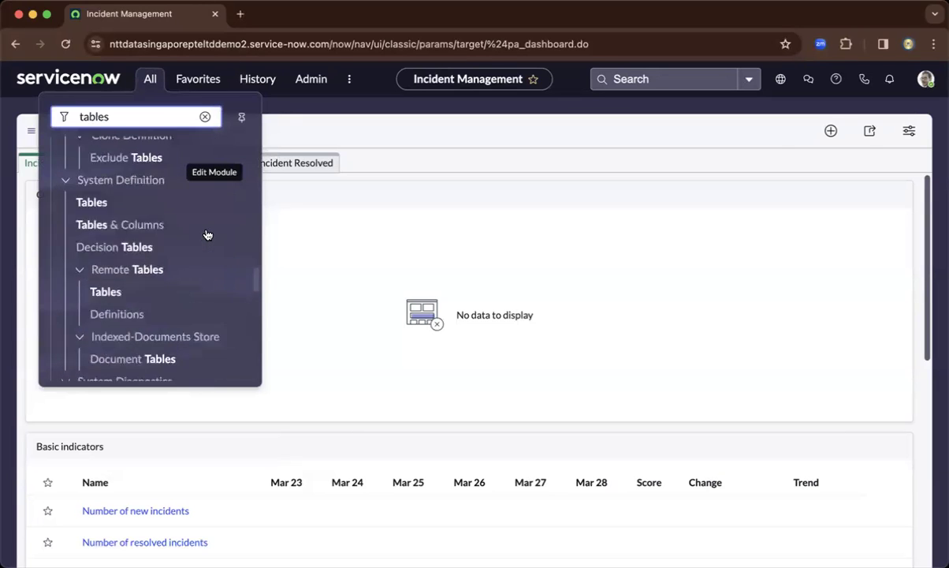
{"action": "scroll", "coordinate": [201, 299], "scroll_direction": "down", "scroll_amount": 1}
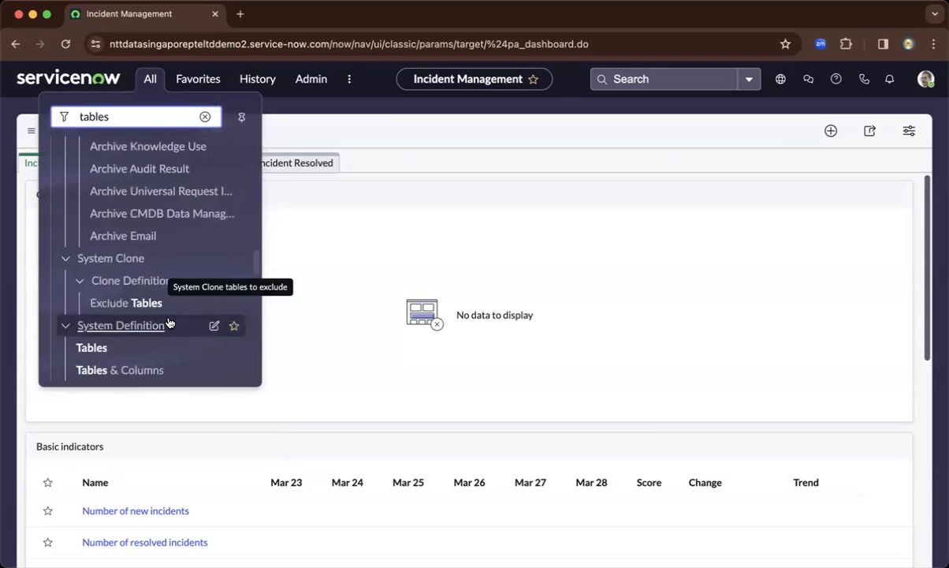
{"action": "left_click", "coordinate": [87, 342]}
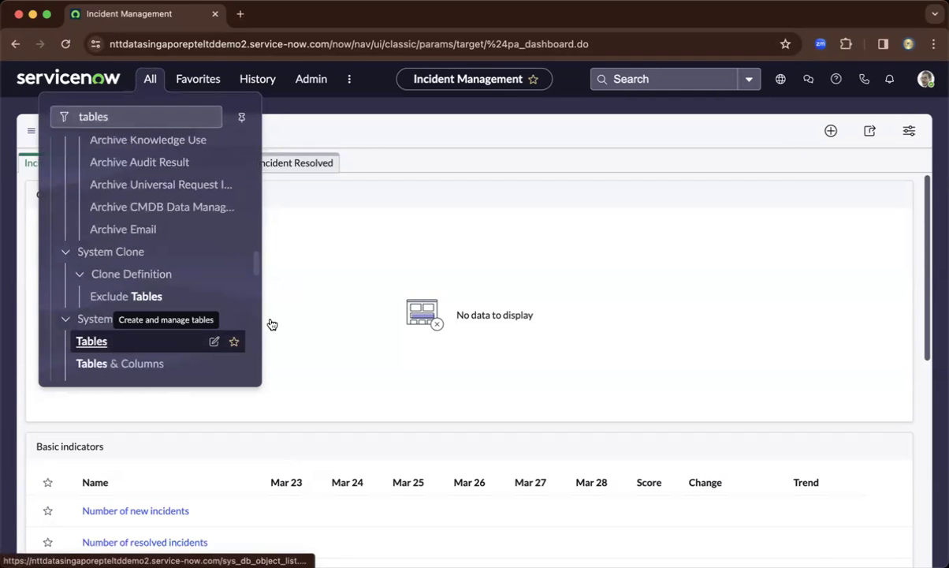
{"action": "left_click", "coordinate": [97, 344]}
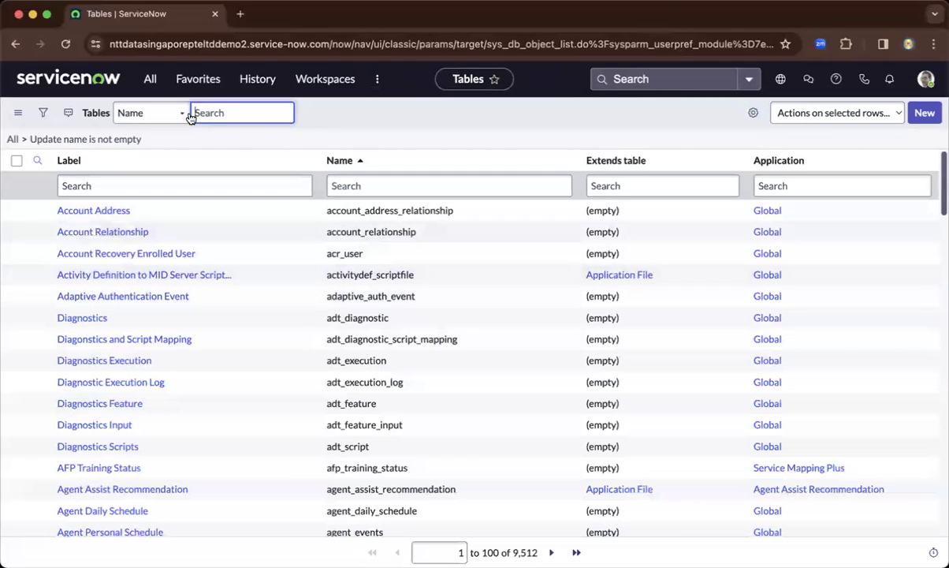
Reopen the tables-filtered navigator and pin it docked at the side
{"action": "left_click", "coordinate": [149, 89]}
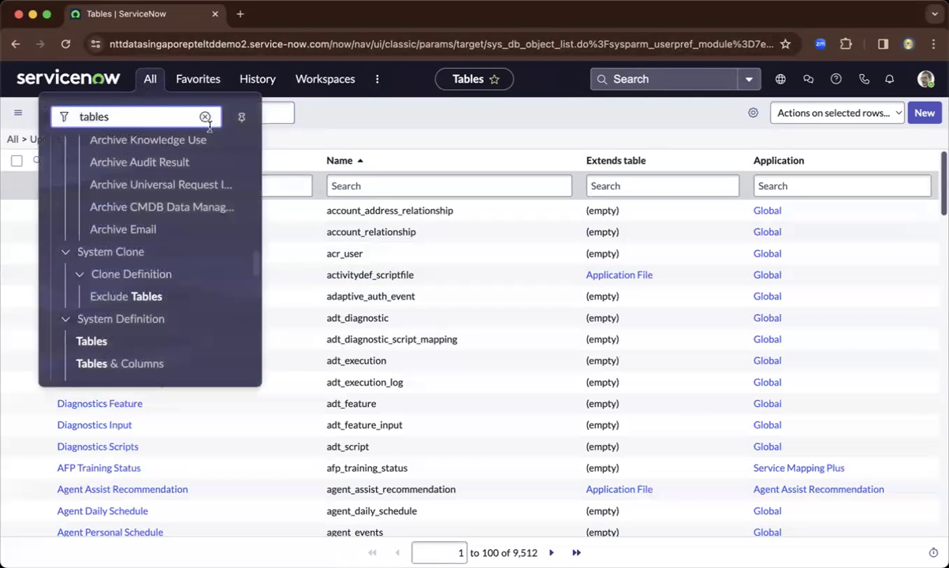
{"action": "left_click", "coordinate": [241, 116]}
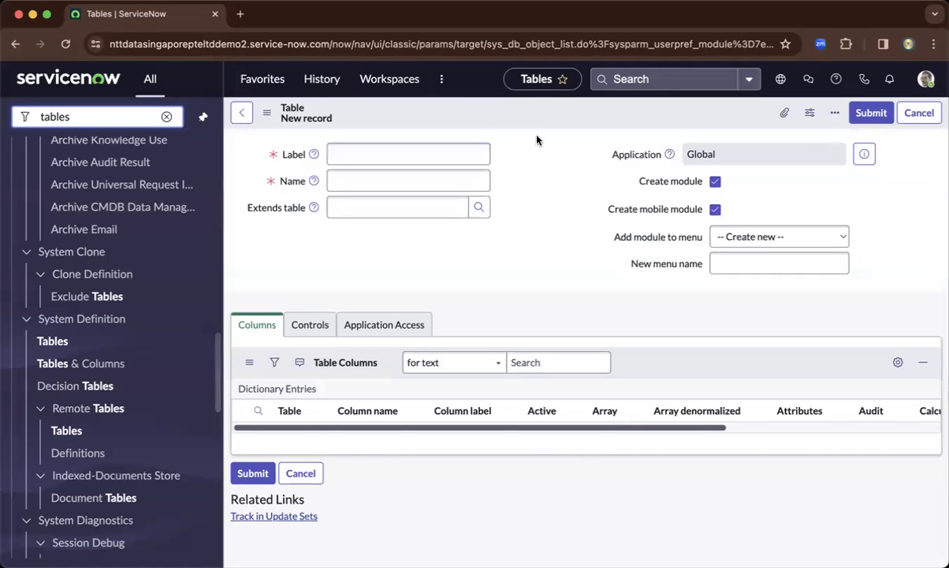
Give the new table Label 'Car' and keep the generated name u_car
{"action": "left_click", "coordinate": [411, 155]}
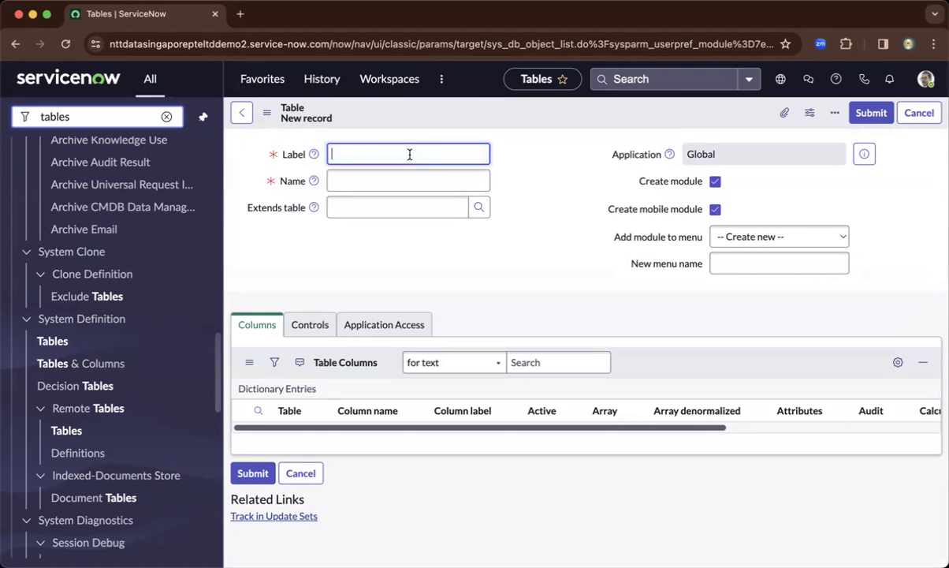
{"action": "type", "text": "Car"}
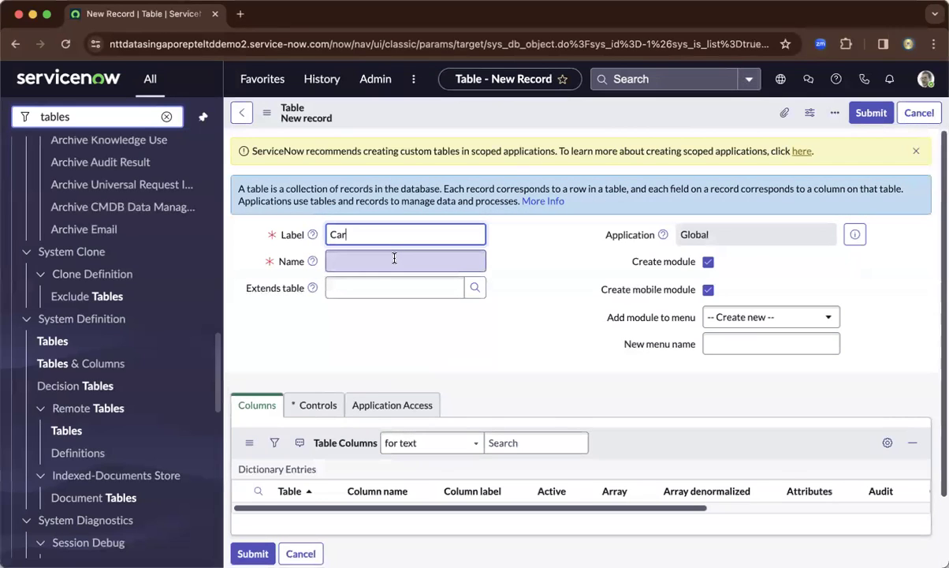
{"action": "left_click", "coordinate": [395, 261]}
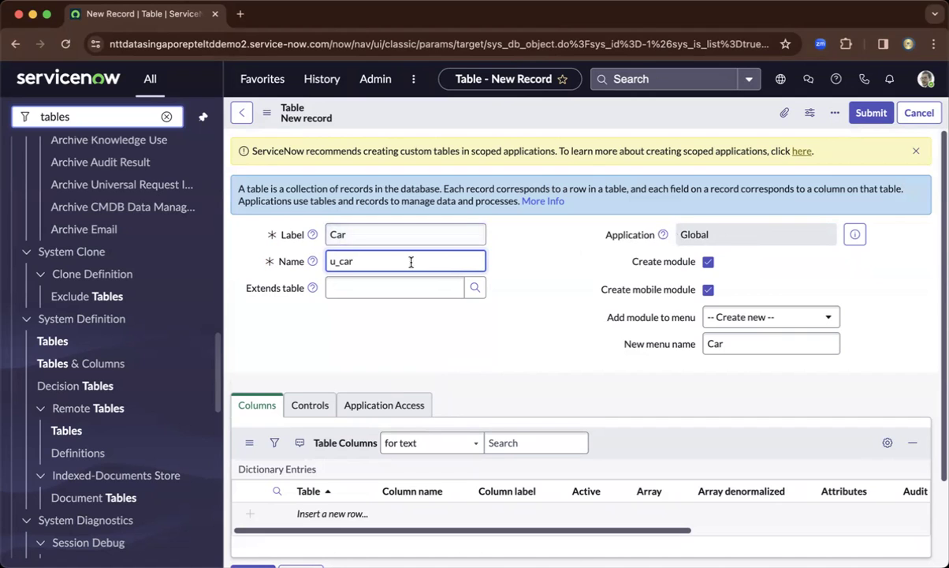
{"action": "left_click_drag", "start_coordinate": [371, 263], "coordinate": [321, 263]}
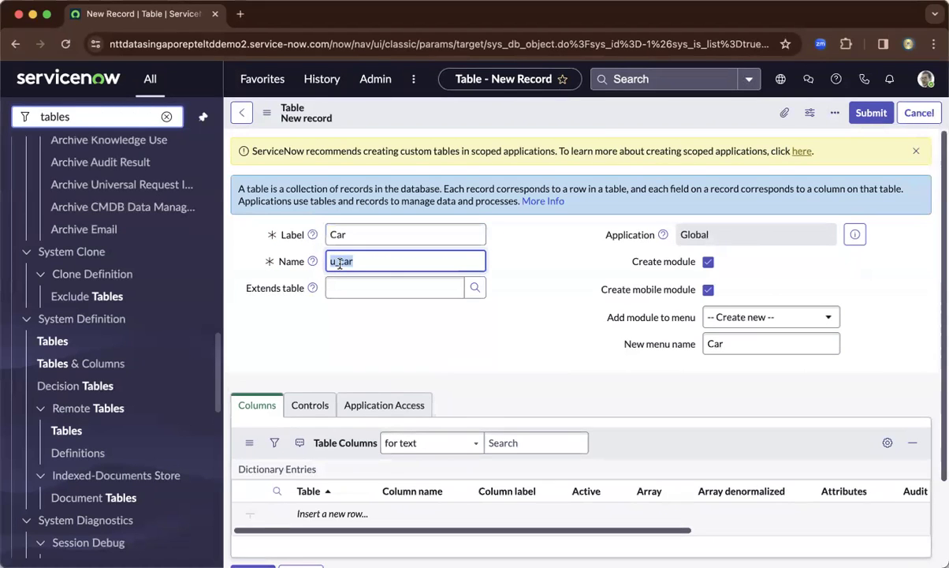
{"action": "left_click", "coordinate": [369, 334]}
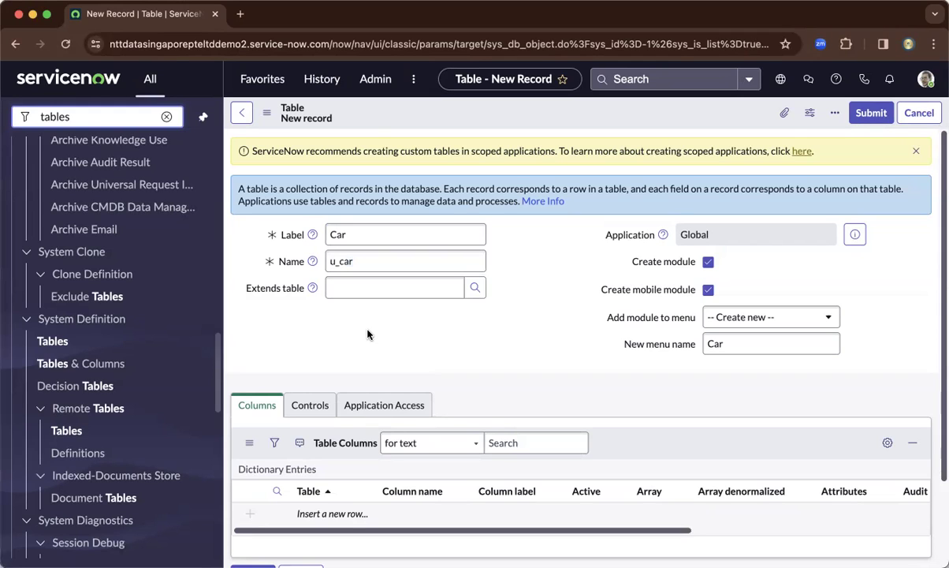
Make the Car table extend Task (task)
{"action": "left_click", "coordinate": [363, 282]}
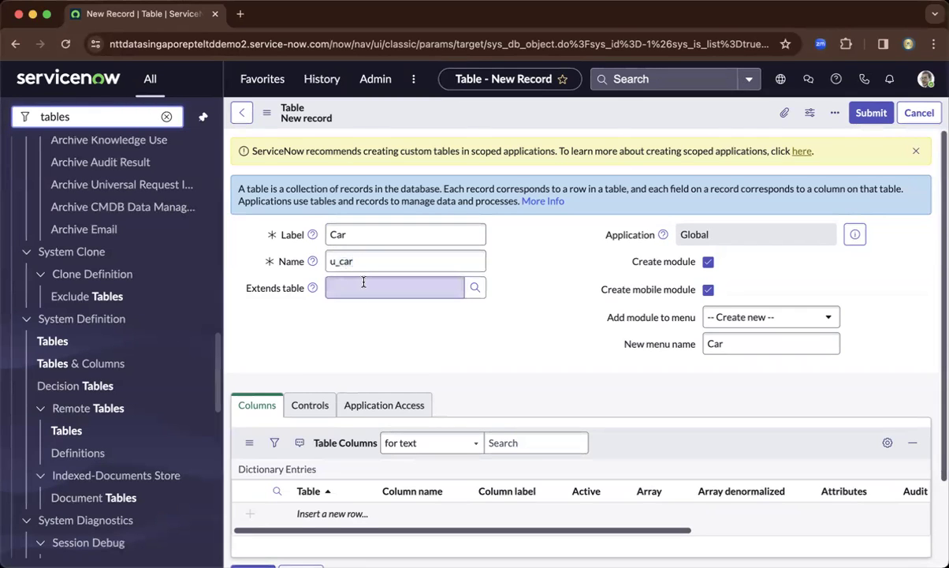
{"action": "type", "text": "task"}
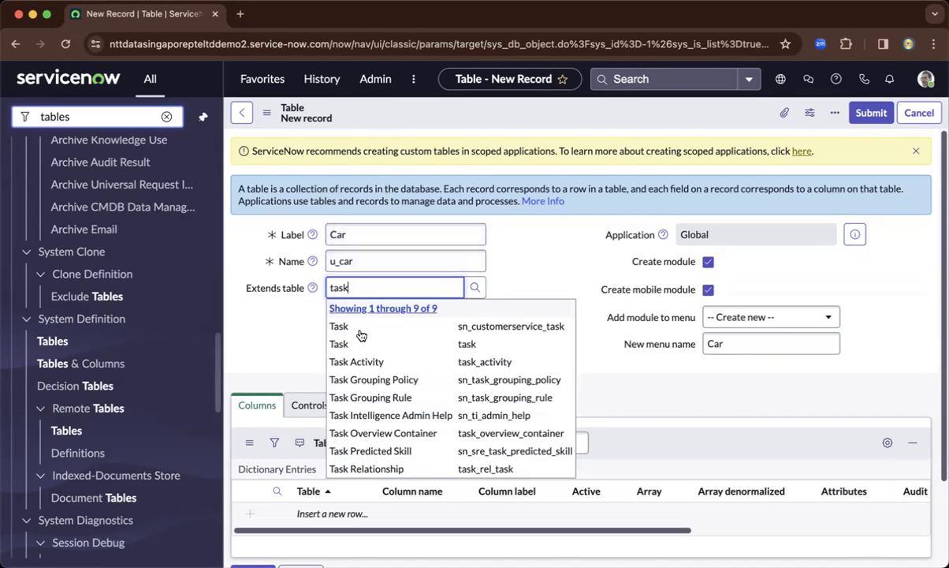
{"action": "left_click", "coordinate": [381, 347]}
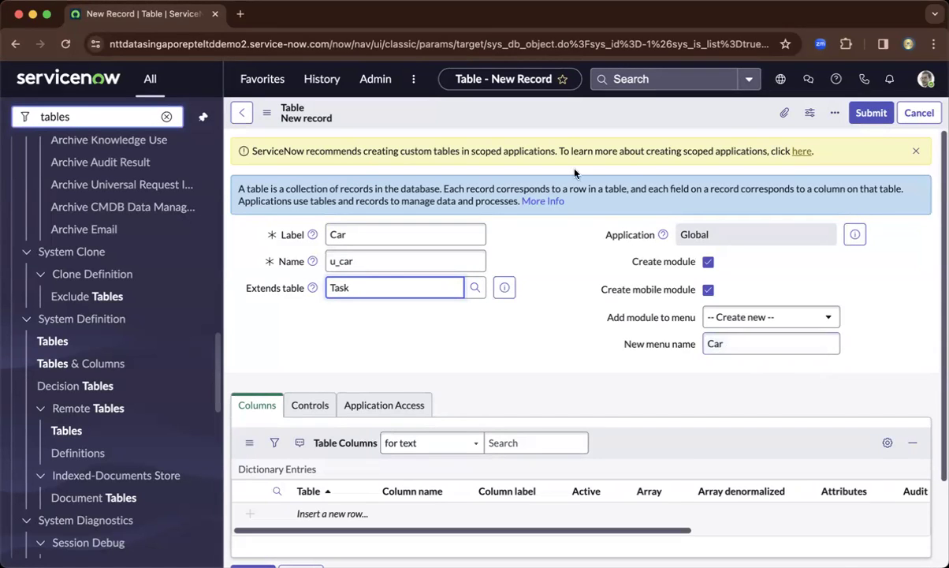
Save the new Car (u_car) table record from the form header menu
{"action": "right_click", "coordinate": [559, 112]}
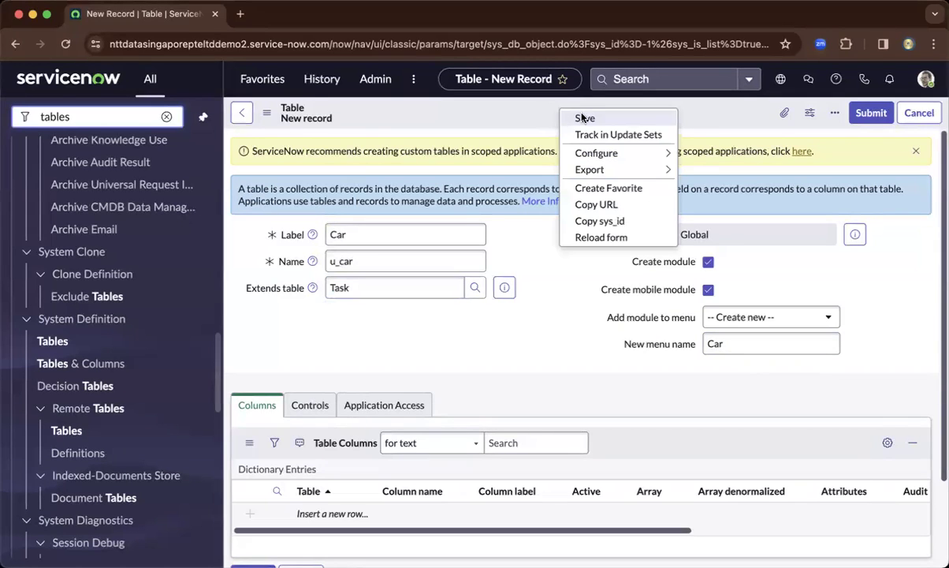
{"action": "left_click", "coordinate": [582, 118]}
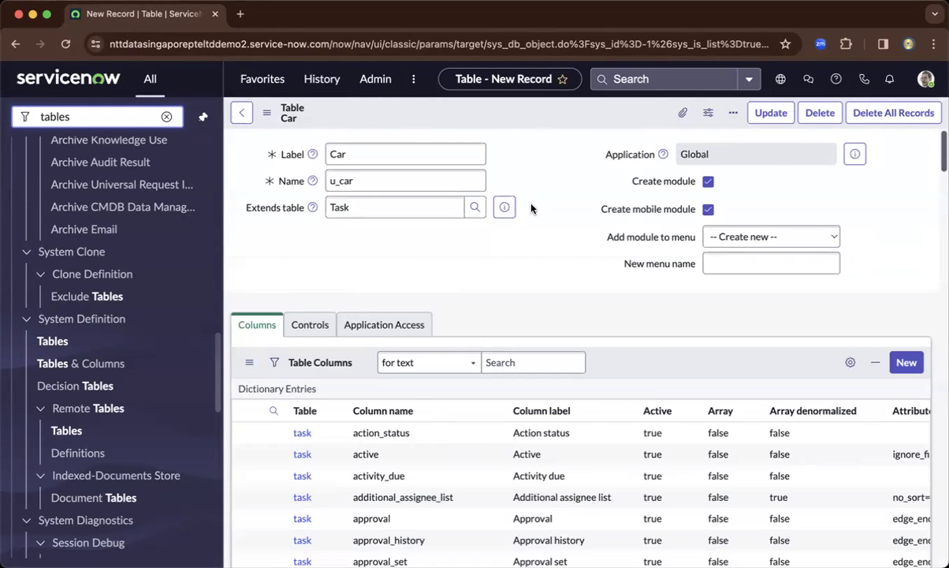
Review the saved Car table's 81 columns and 4 generated access controls
{"action": "scroll", "coordinate": [532, 208], "scroll_direction": "down", "scroll_amount": 3}
{"action": "scroll", "coordinate": [532, 208], "scroll_direction": "down", "scroll_amount": 20}
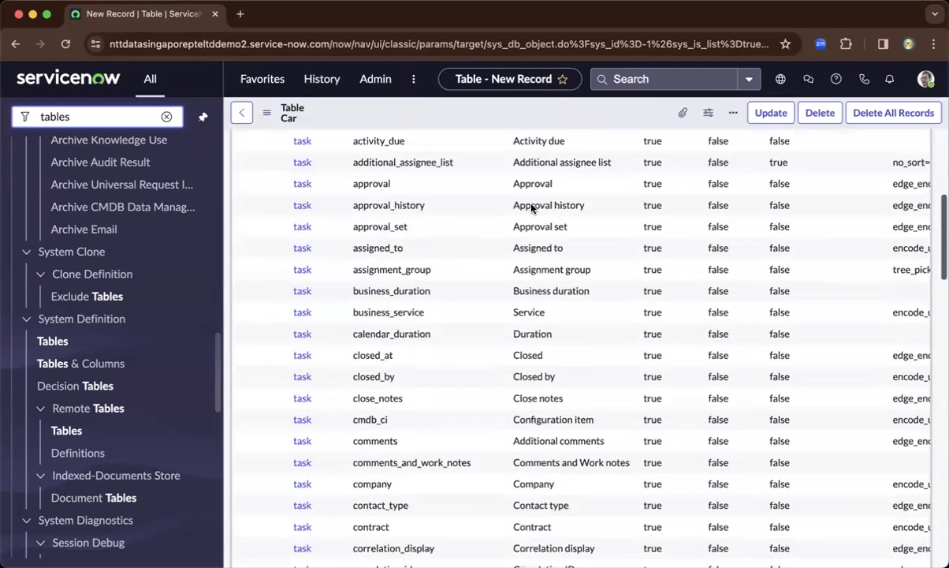
{"action": "scroll", "coordinate": [531, 208], "scroll_direction": "down", "scroll_amount": 8}
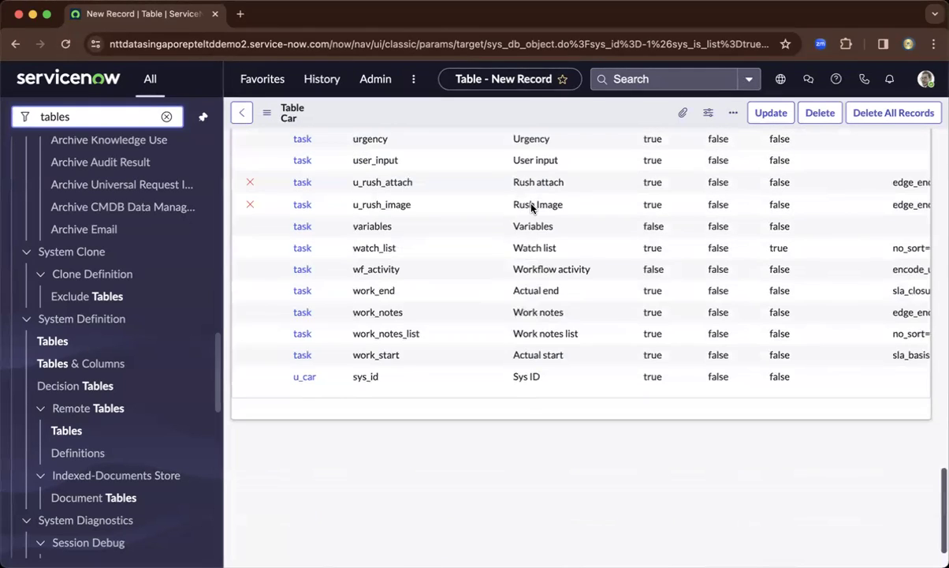
{"action": "scroll", "coordinate": [522, 215], "scroll_direction": "up", "scroll_amount": 9}
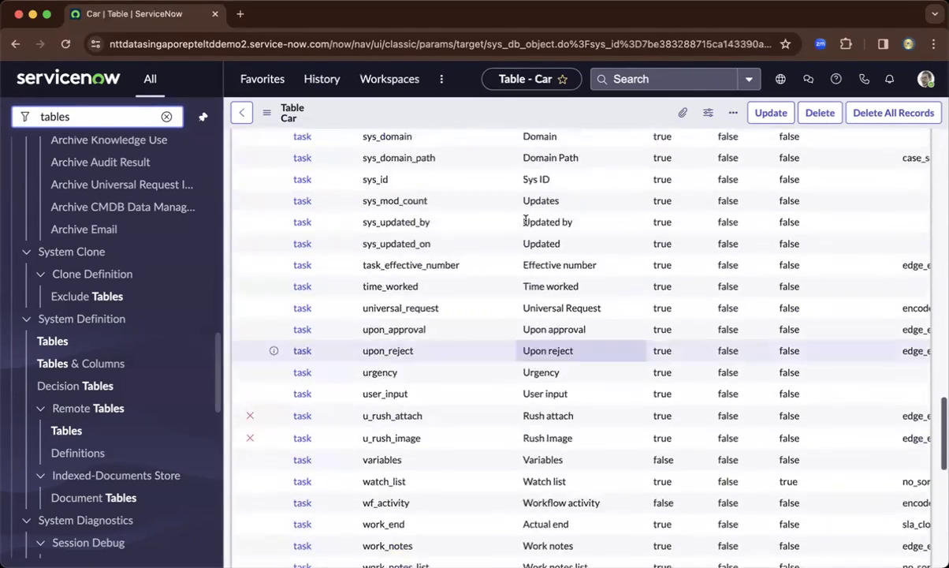
{"action": "scroll", "coordinate": [526, 221], "scroll_direction": "up", "scroll_amount": 4}
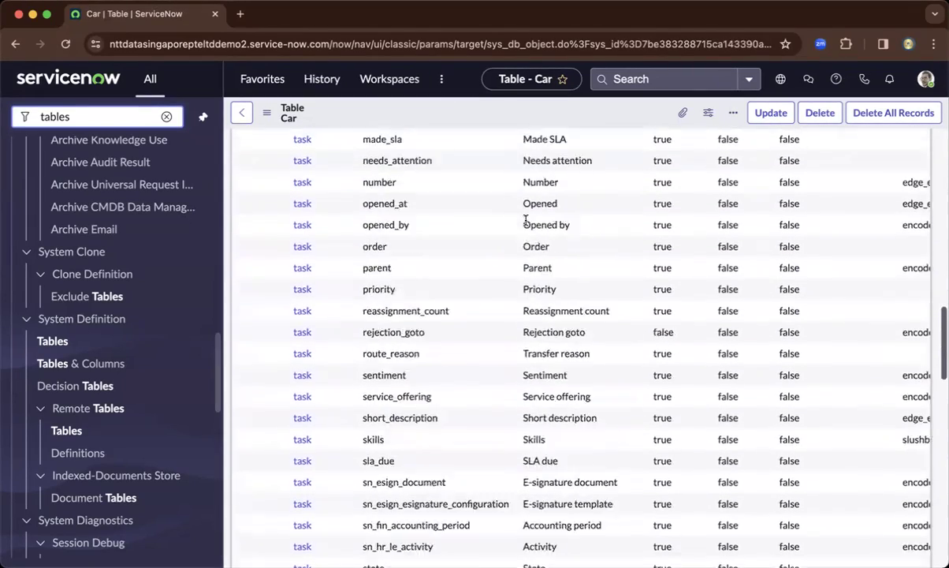
{"action": "scroll", "coordinate": [526, 221], "scroll_direction": "down", "scroll_amount": 10}
{"action": "scroll", "coordinate": [526, 221], "scroll_direction": "down", "scroll_amount": 5}
{"action": "scroll", "coordinate": [526, 224], "scroll_direction": "up", "scroll_amount": 1}
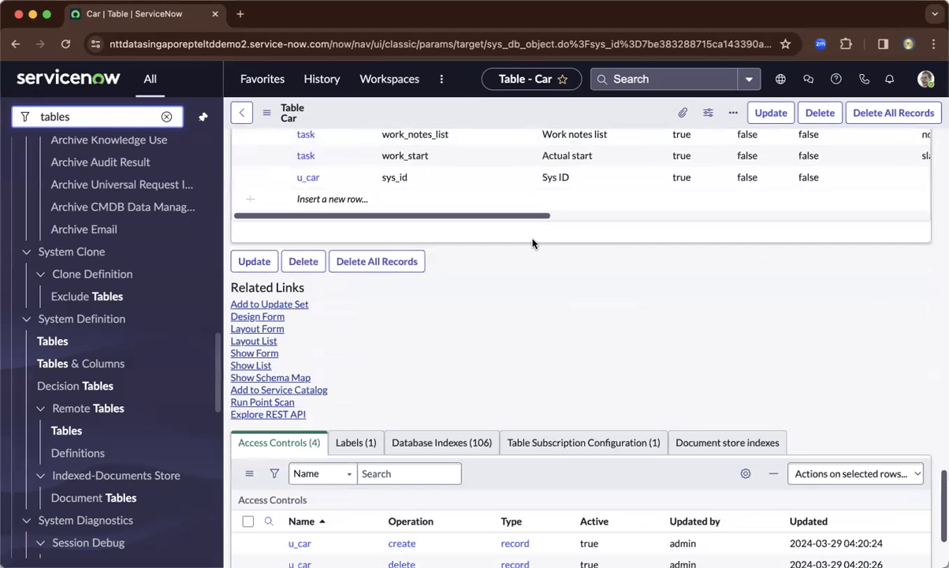
{"action": "scroll", "coordinate": [532, 244], "scroll_direction": "up", "scroll_amount": 8}
{"action": "scroll", "coordinate": [533, 245], "scroll_direction": "up", "scroll_amount": 15}
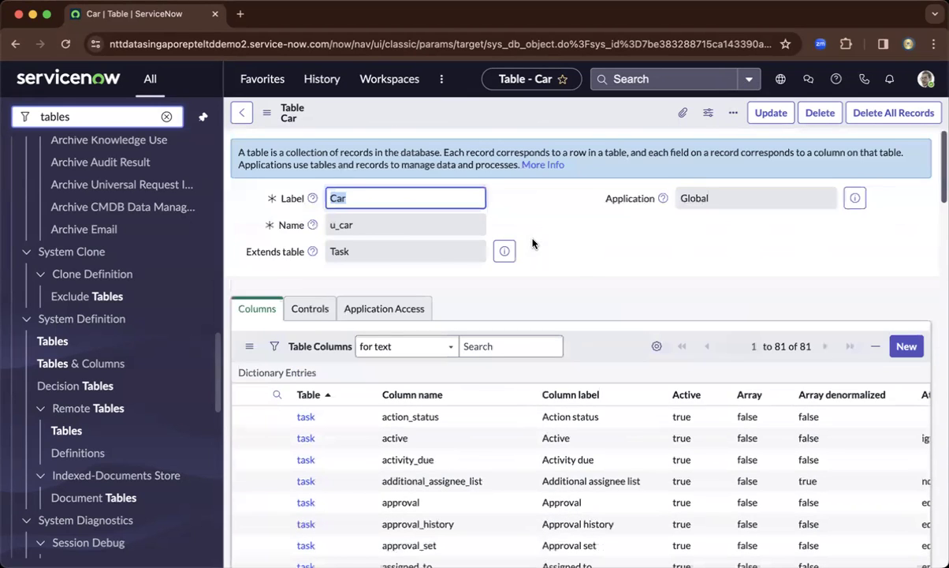
{"action": "left_click", "coordinate": [581, 253]}
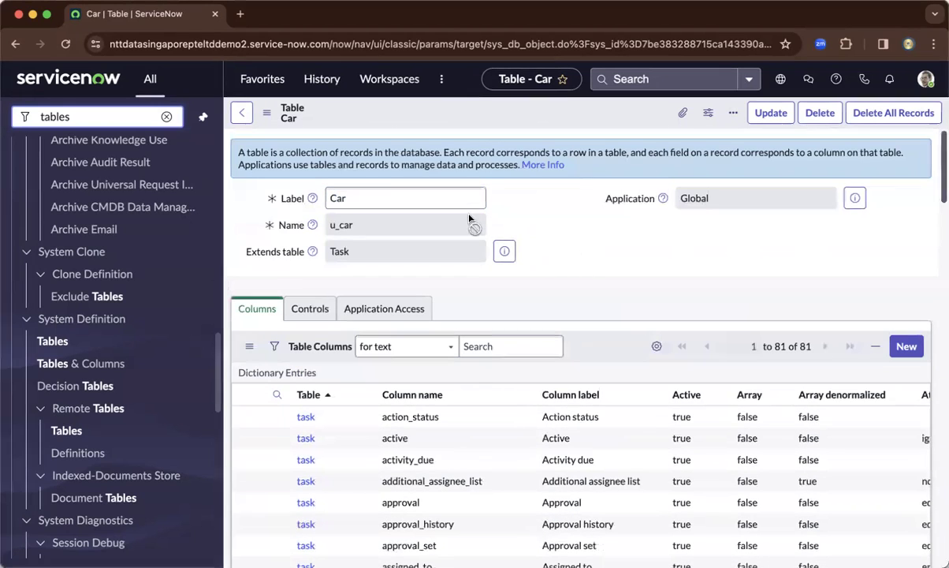
{"action": "left_click", "coordinate": [129, 109]}
Filter the navigator for 'car' and edit the Car application menu, checking its u_car_user role
{"action": "key", "text": "super+a"}
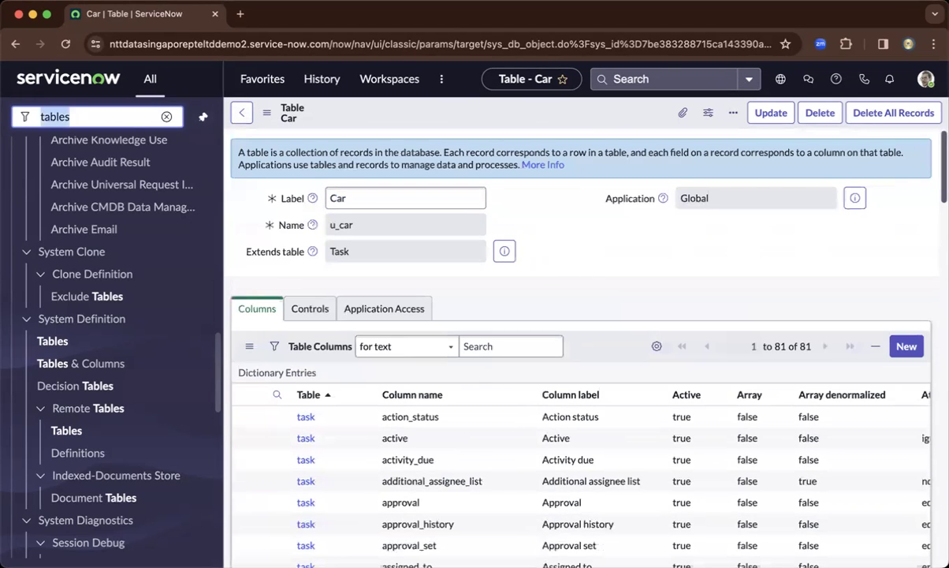
{"action": "key", "text": "BackSpace"}
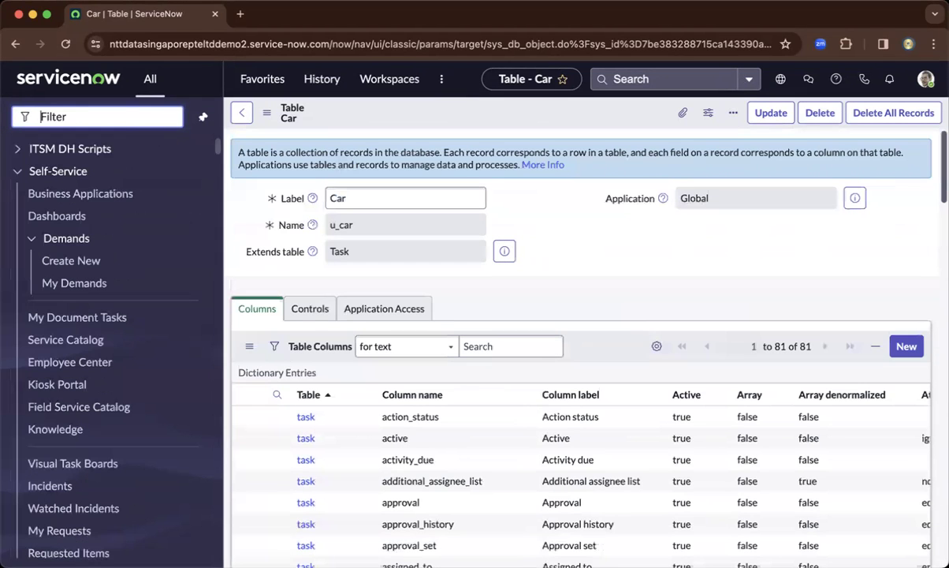
{"action": "type", "text": "car"}
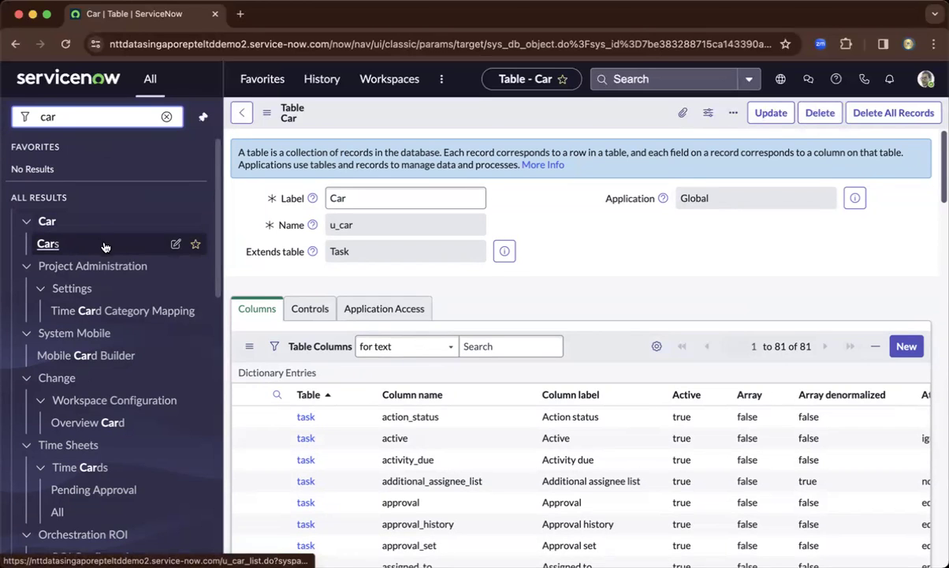
{"action": "left_click", "coordinate": [175, 222]}
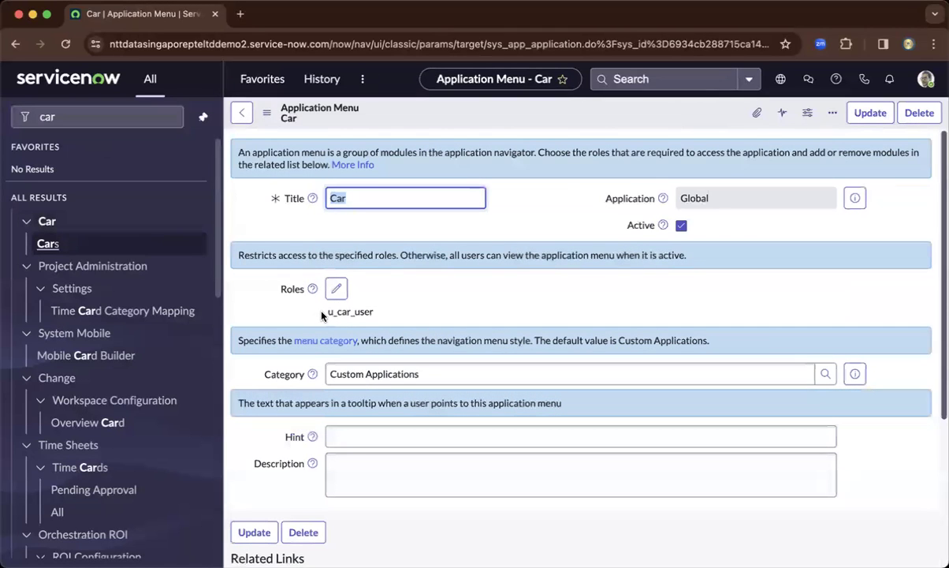
{"action": "left_click_drag", "start_coordinate": [328, 312], "coordinate": [347, 315]}
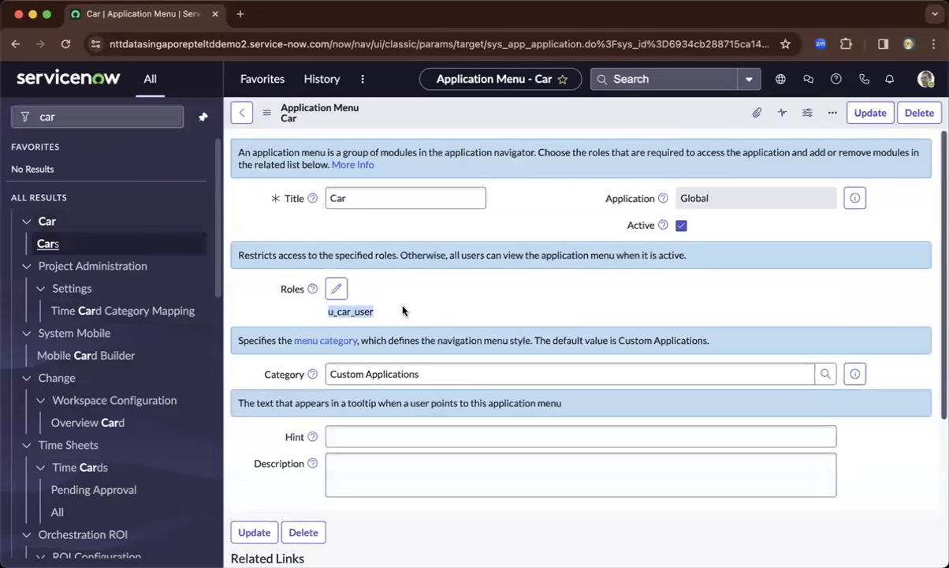
{"action": "scroll", "coordinate": [426, 327], "scroll_direction": "down", "scroll_amount": 3}
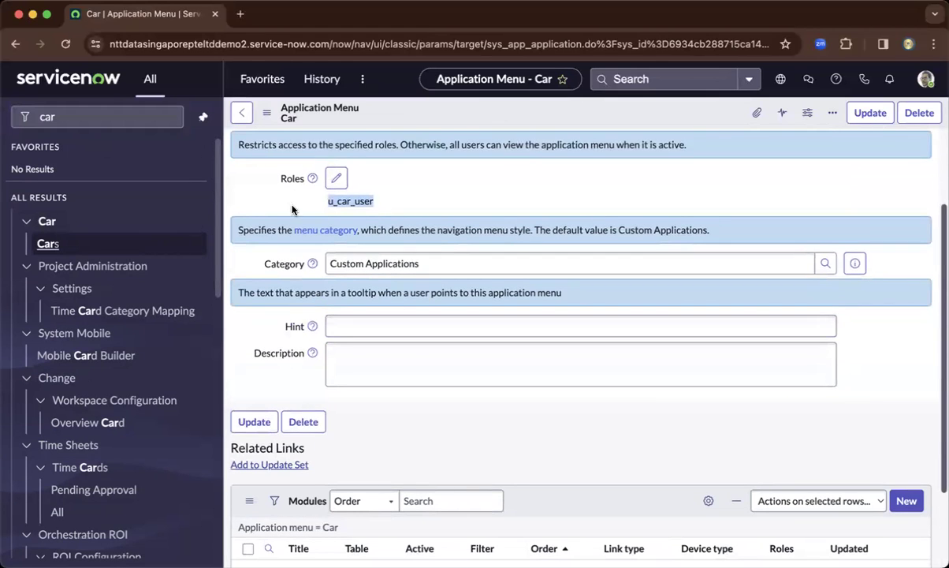
{"action": "scroll", "coordinate": [413, 327], "scroll_direction": "down", "scroll_amount": 3}
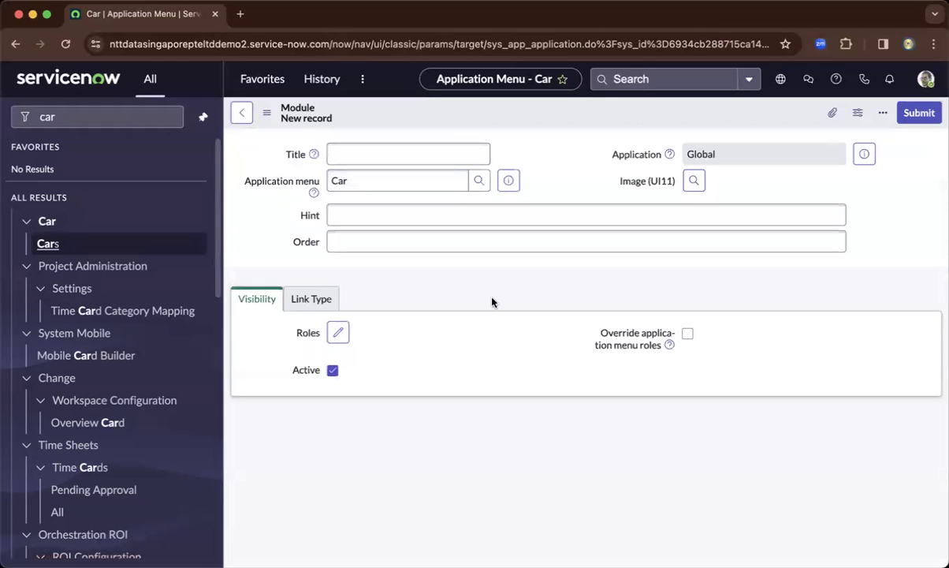
Title the new module 'Edit Car' and restrict it to the u_car_user role
{"action": "left_click", "coordinate": [370, 156]}
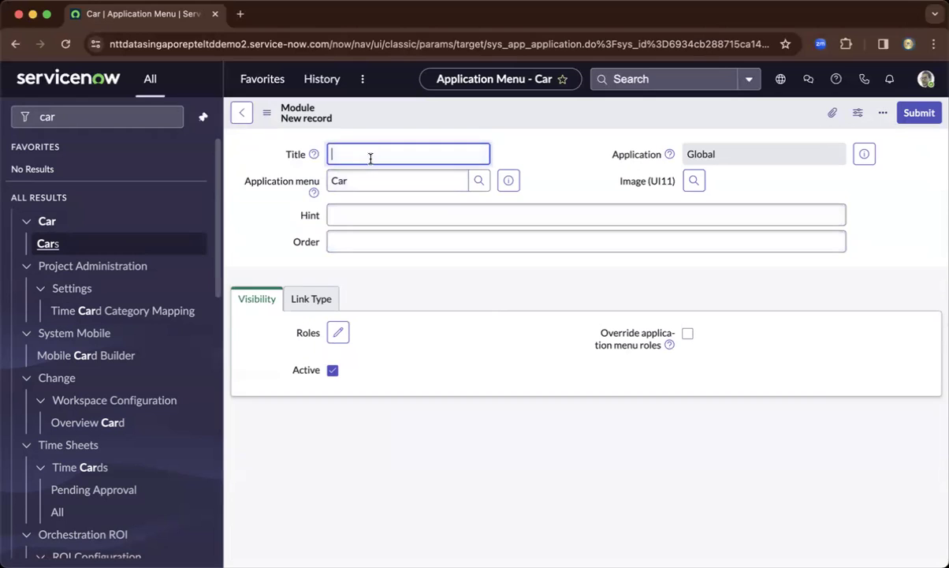
{"action": "type", "text": "Edit Car"}
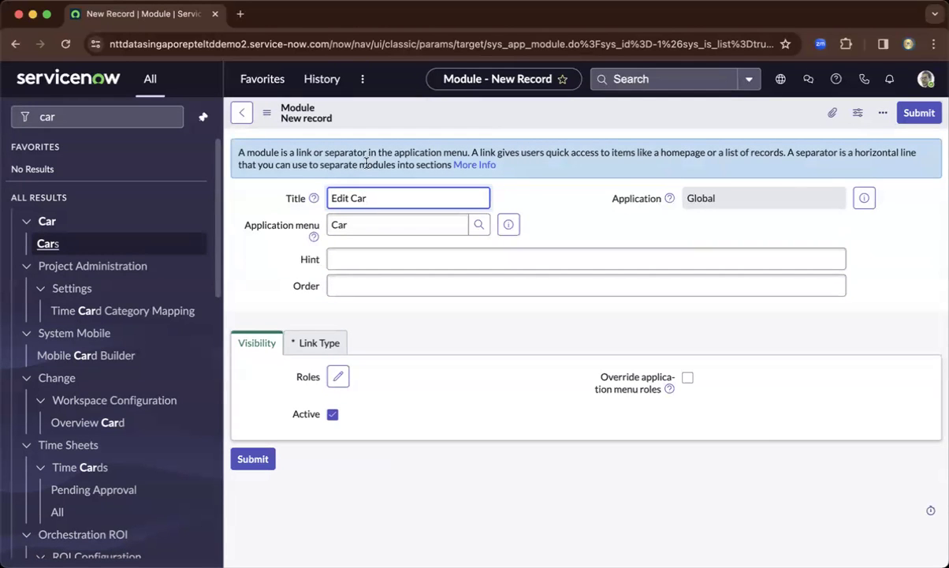
{"action": "left_click", "coordinate": [338, 376]}
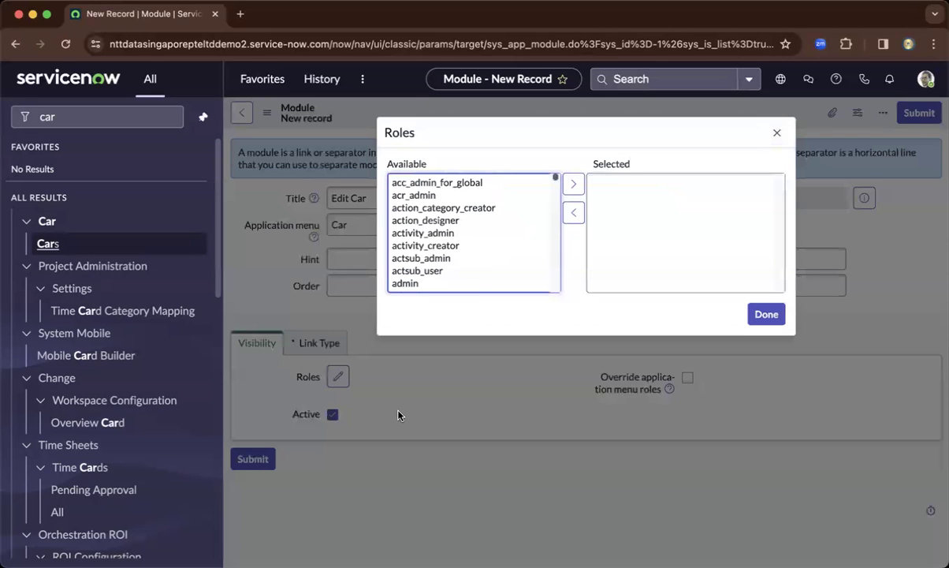
{"action": "left_click", "coordinate": [446, 211]}
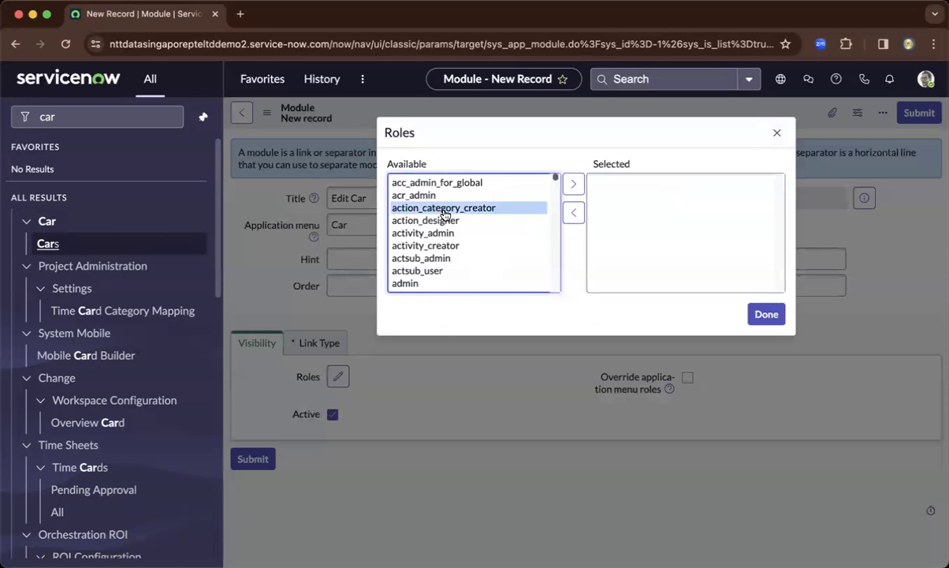
{"action": "key", "text": "u"}
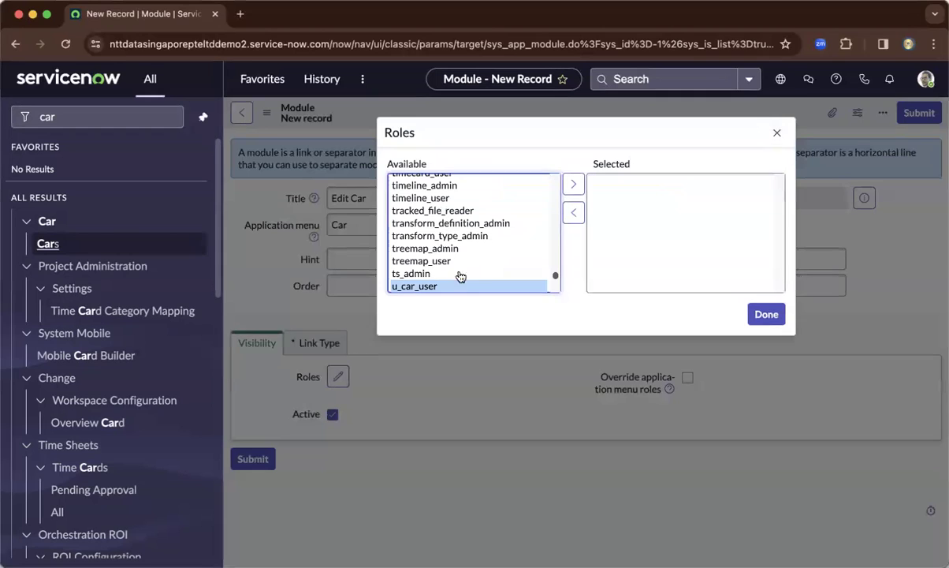
{"action": "left_click", "coordinate": [574, 188]}
{"action": "left_click", "coordinate": [761, 315]}
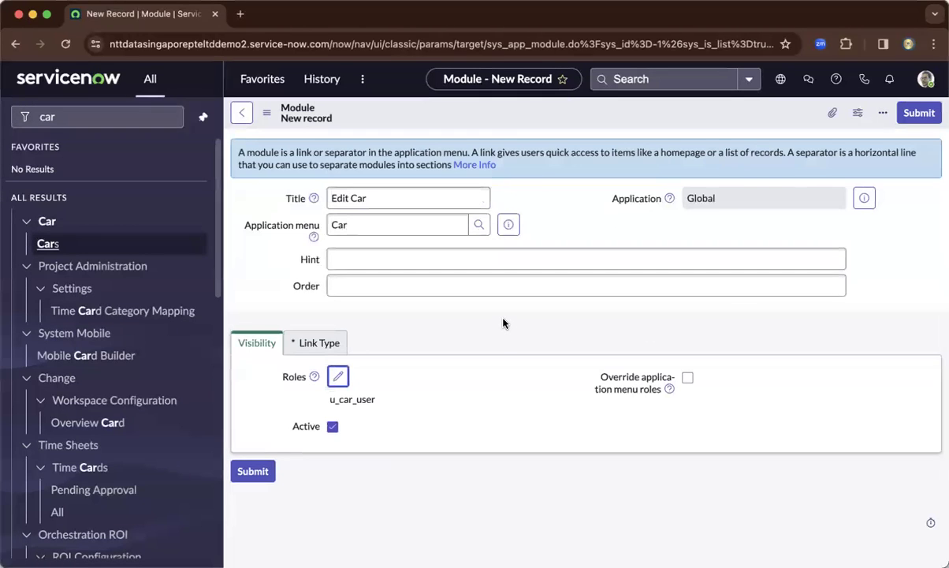
{"action": "left_click", "coordinate": [324, 343]}
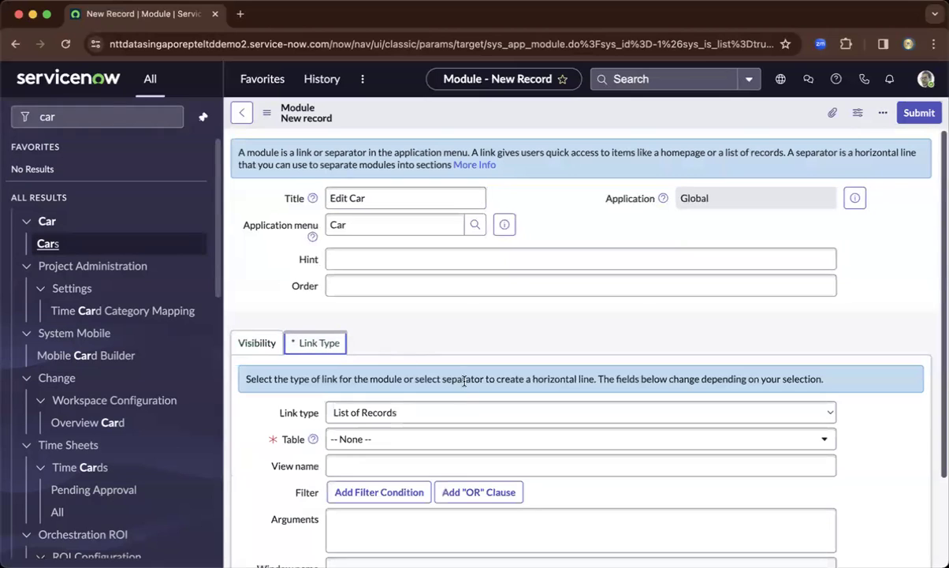
Point the Edit Car module at the Car [u_car] table and save it
{"action": "left_click", "coordinate": [403, 443]}
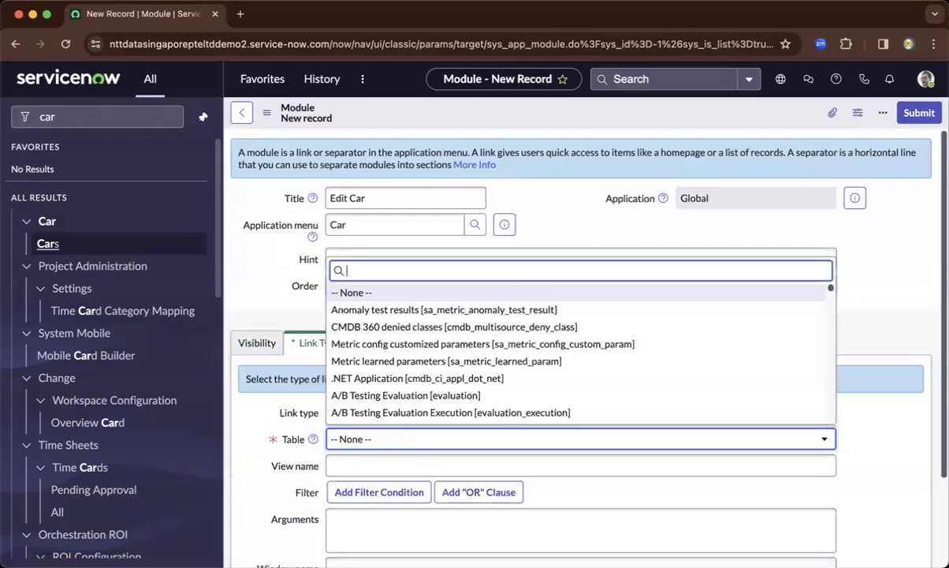
{"action": "type", "text": "u"}
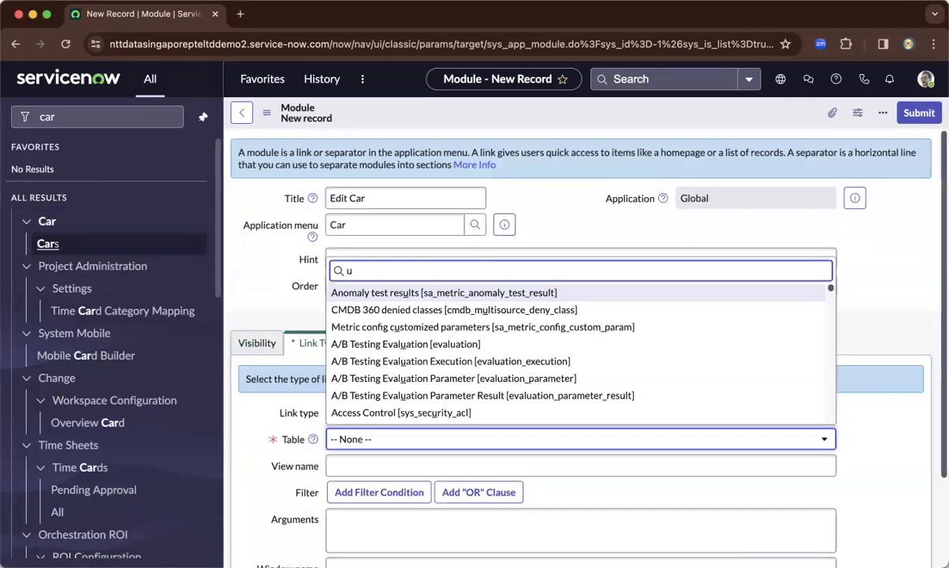
{"action": "key", "text": "BackSpace"}
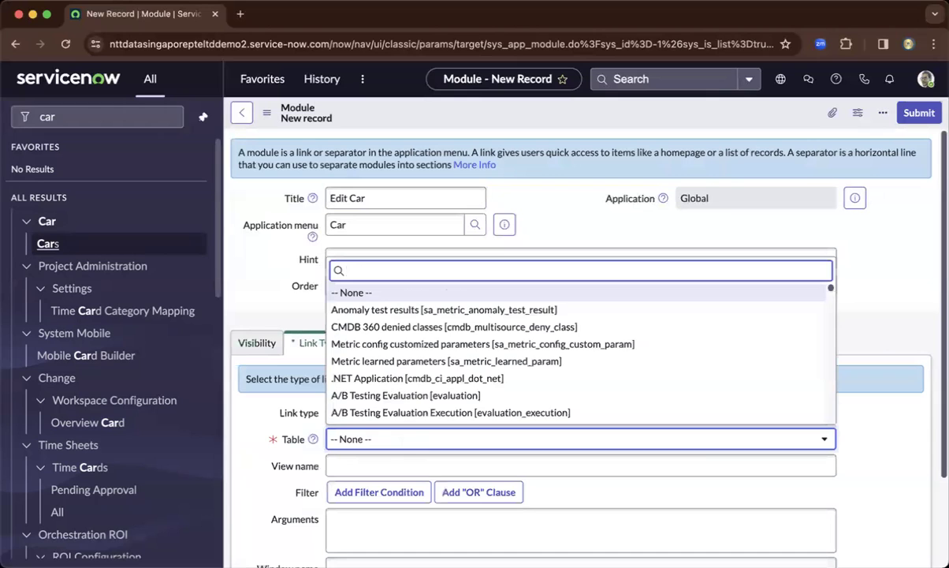
{"action": "type", "text": "car"}
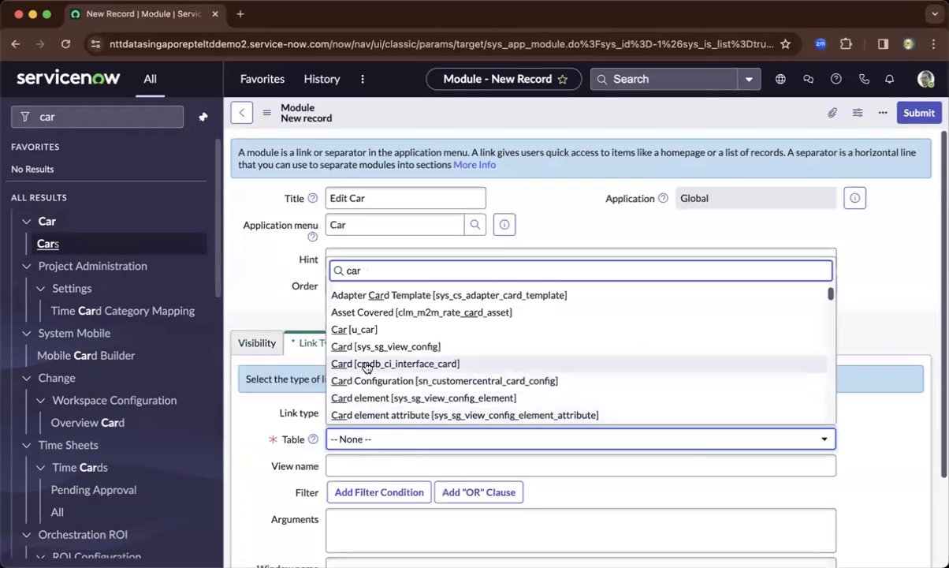
{"action": "left_click", "coordinate": [353, 330]}
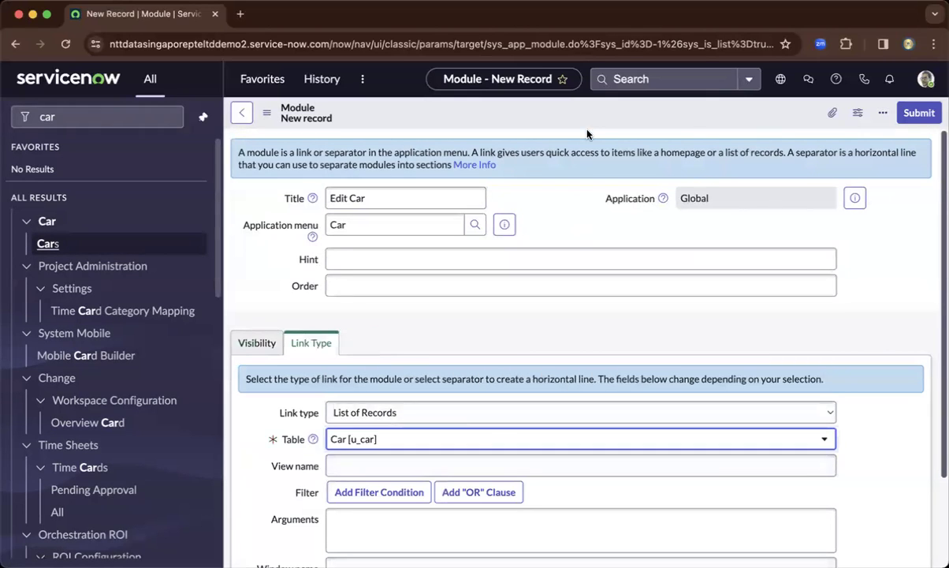
{"action": "right_click", "coordinate": [571, 109]}
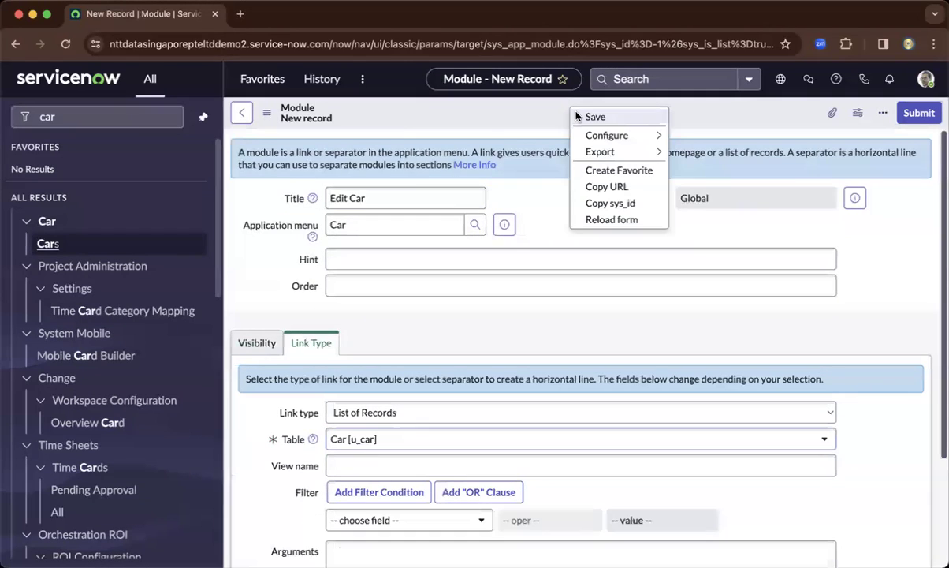
{"action": "left_click", "coordinate": [596, 117]}
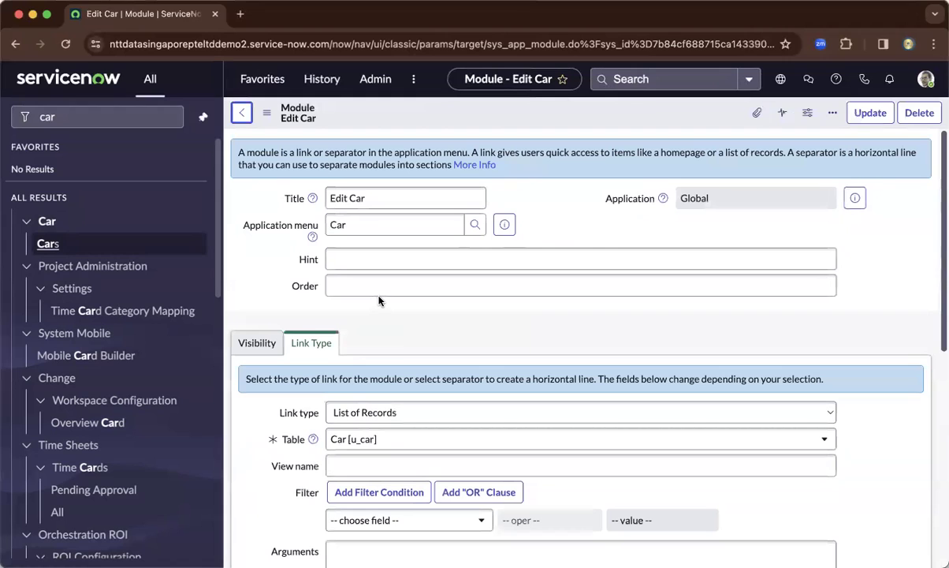
Go back to the Car application menu and open its Cars module record
{"action": "left_click", "coordinate": [240, 115]}
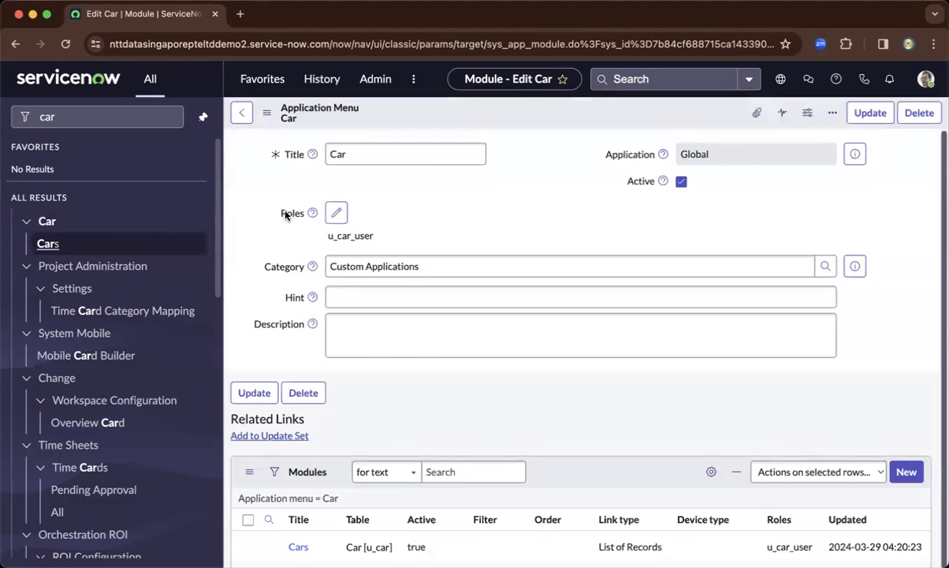
{"action": "scroll", "coordinate": [297, 268], "scroll_direction": "down", "scroll_amount": 5}
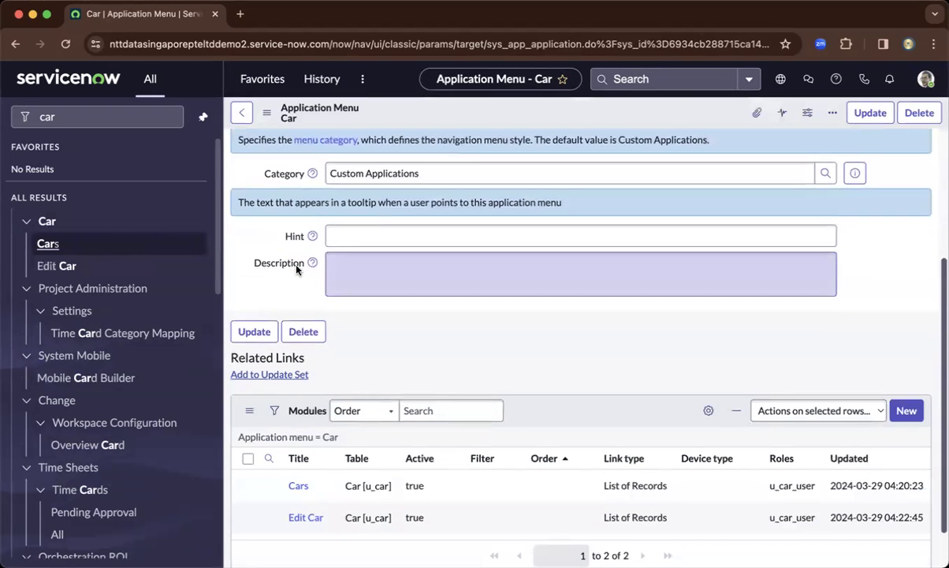
{"action": "left_click", "coordinate": [298, 486]}
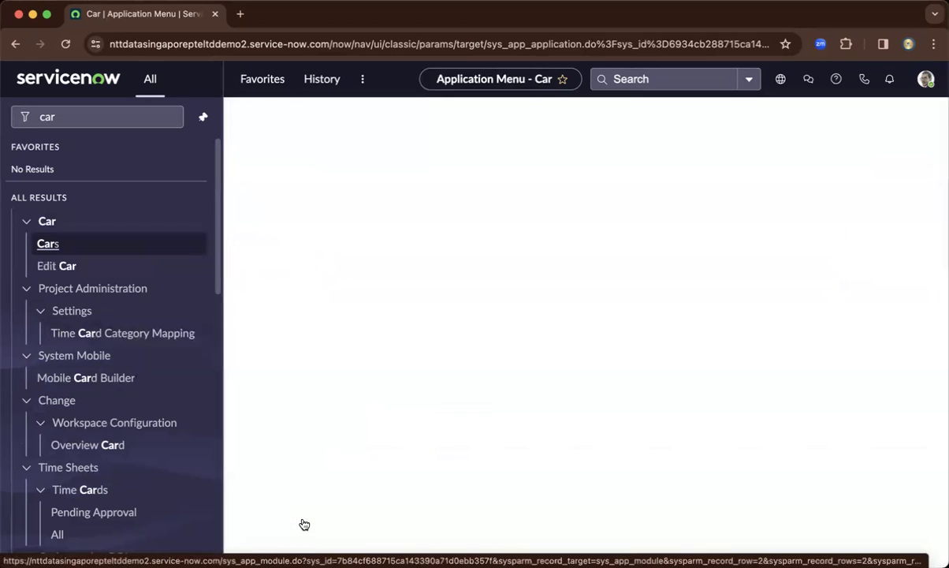
Retitle the Cars module to 'Create Car', save it, and view its Visibility settings
{"action": "left_click", "coordinate": [370, 156]}
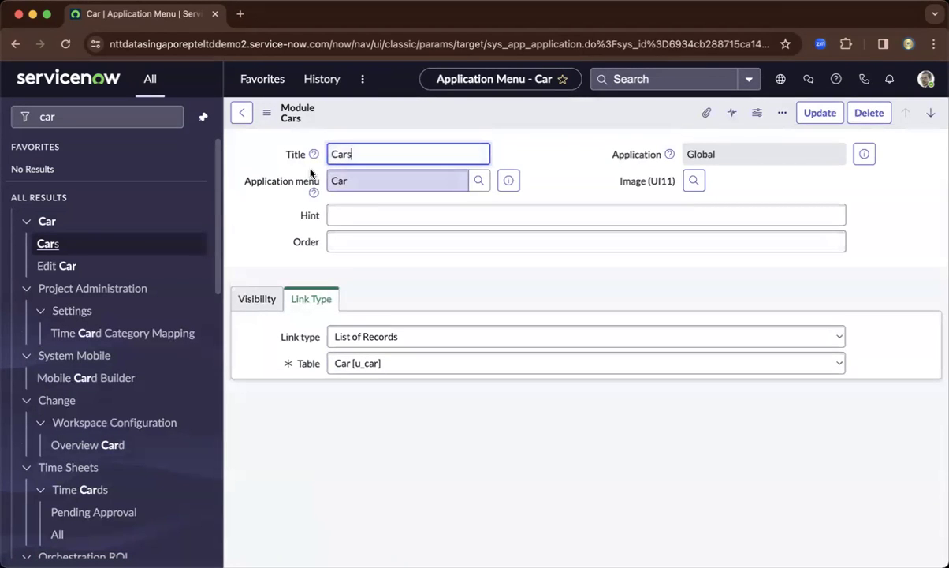
{"action": "left_click_drag", "start_coordinate": [373, 152], "coordinate": [311, 153]}
{"action": "type", "text": "Create"}
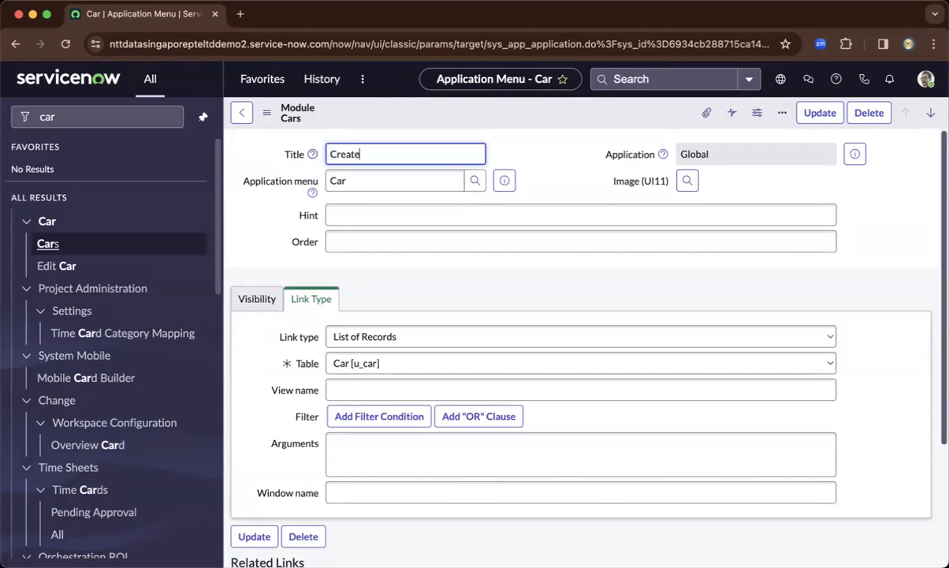
{"action": "type", "text": " Car"}
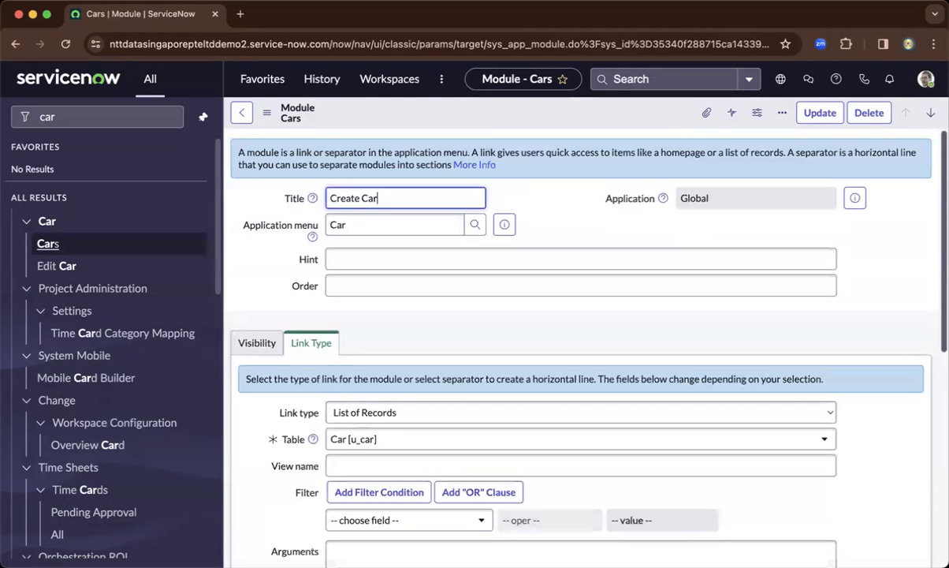
{"action": "right_click", "coordinate": [592, 118]}
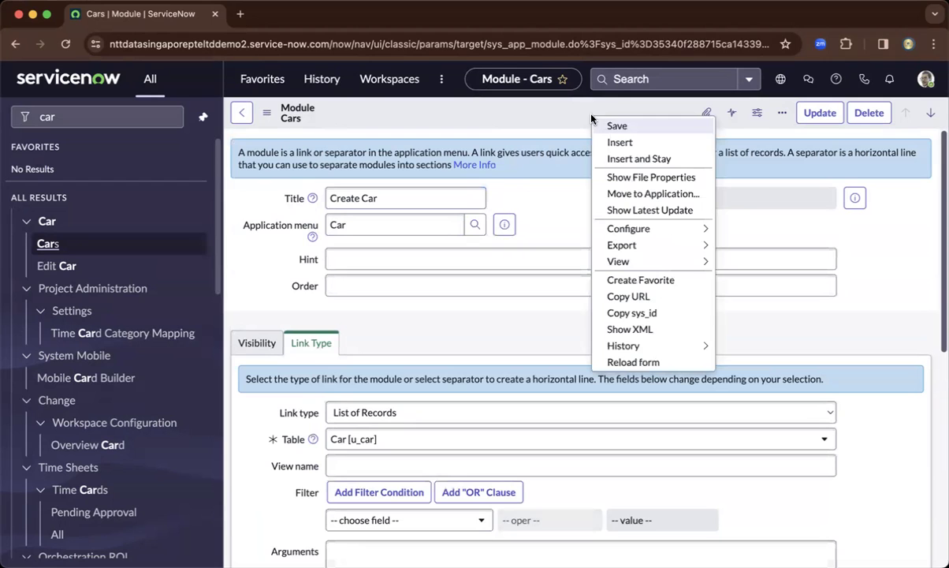
{"action": "left_click", "coordinate": [606, 124]}
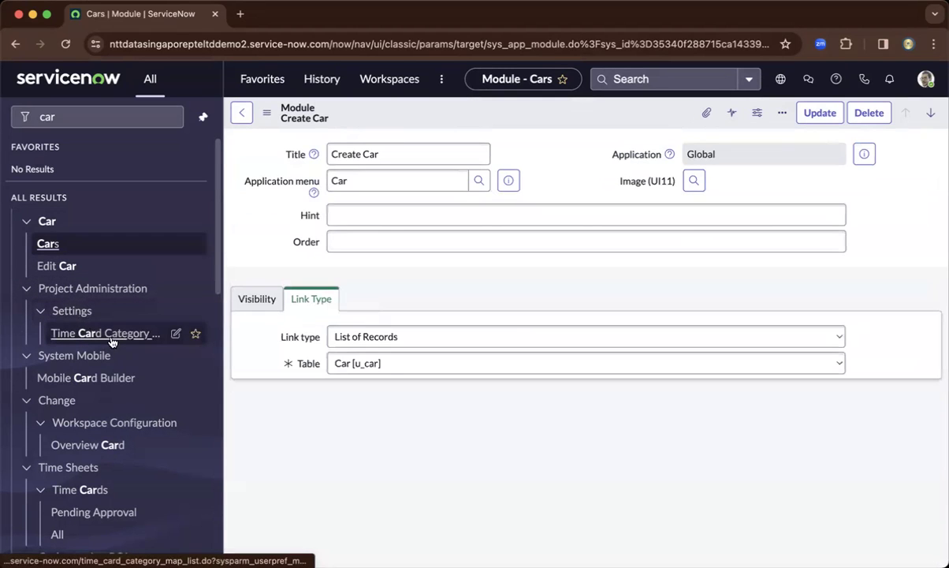
{"action": "left_click", "coordinate": [262, 304]}
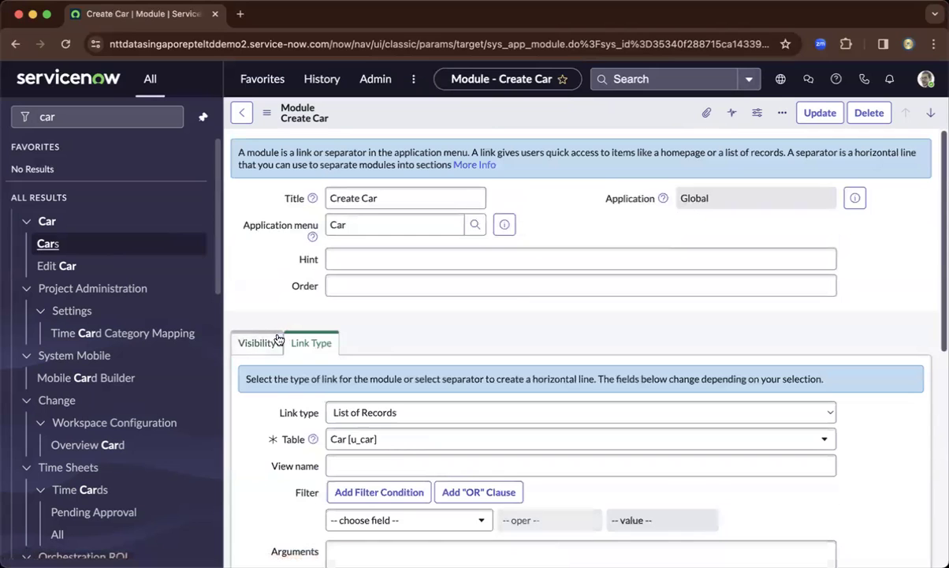
Confirm the module's u_car_user role and Active setting, then reload the page
{"action": "left_click", "coordinate": [263, 344]}
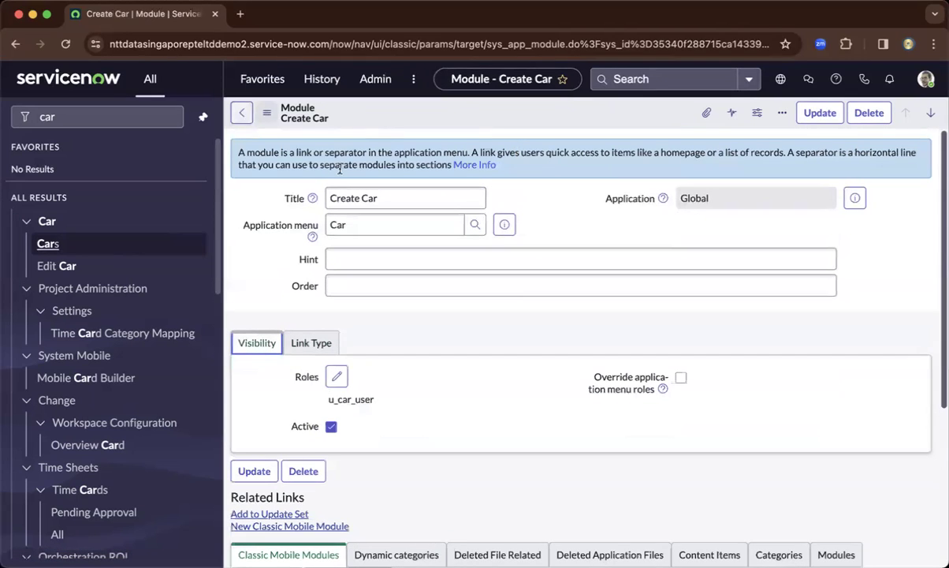
{"action": "left_click", "coordinate": [65, 43]}
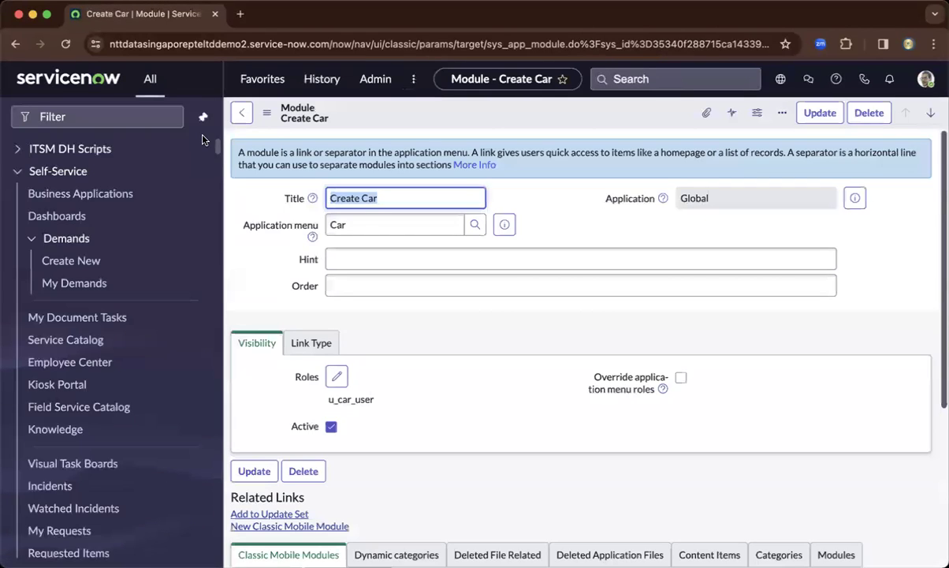
Filter the navigator by 'car', then by 'incident', and browse the Incident modules listed
{"action": "type", "text": "car"}
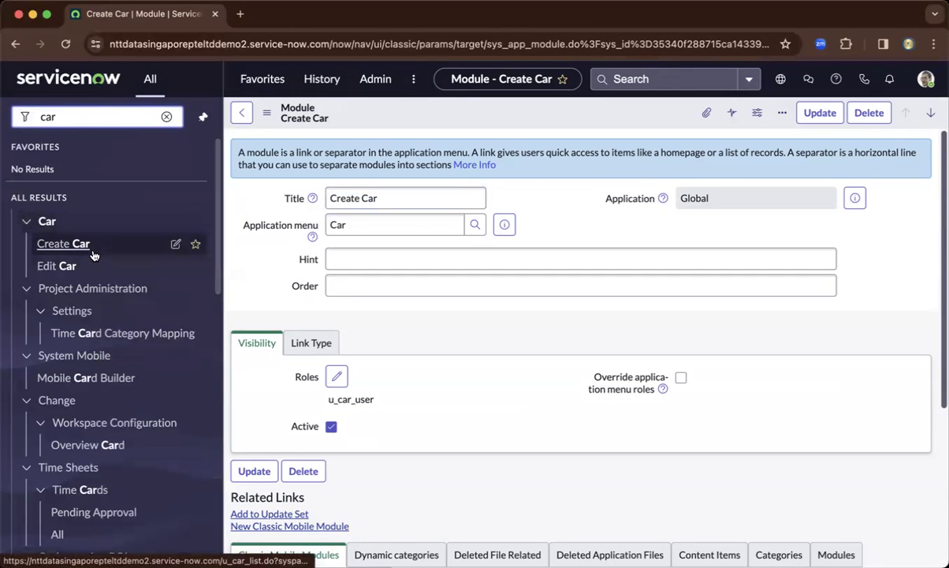
{"action": "double_click", "coordinate": [45, 118]}
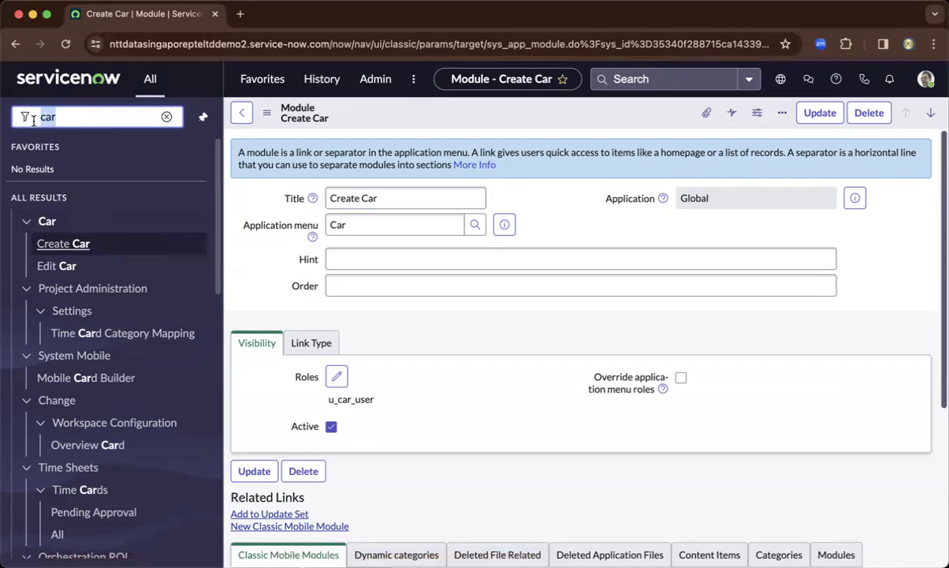
{"action": "type", "text": "incident"}
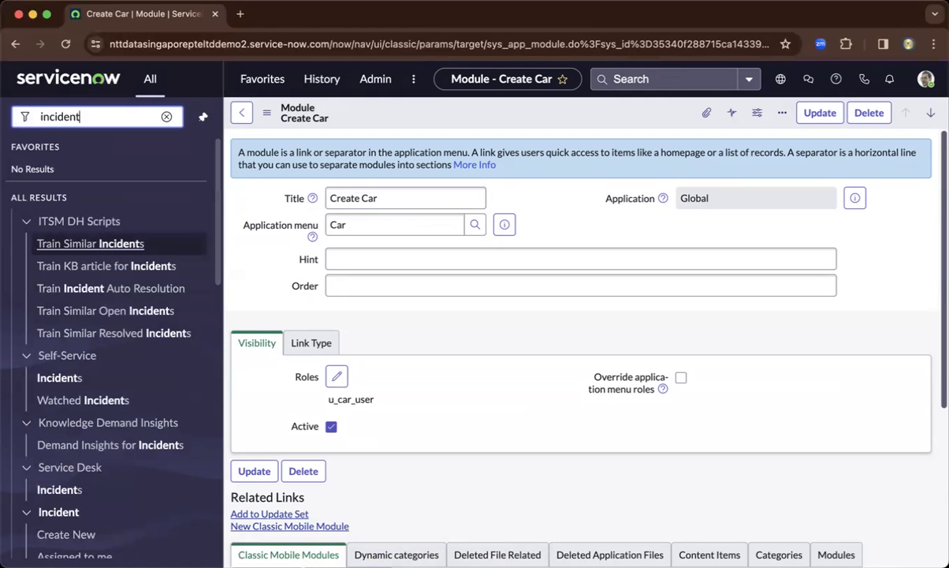
{"action": "scroll", "coordinate": [67, 524], "scroll_direction": "down", "scroll_amount": 1}
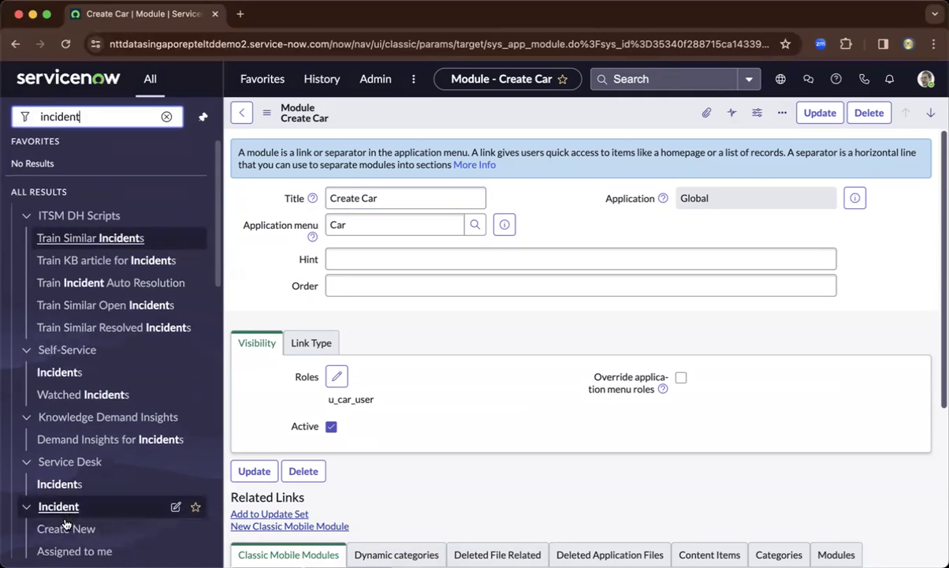
{"action": "scroll", "coordinate": [66, 525], "scroll_direction": "down", "scroll_amount": 3}
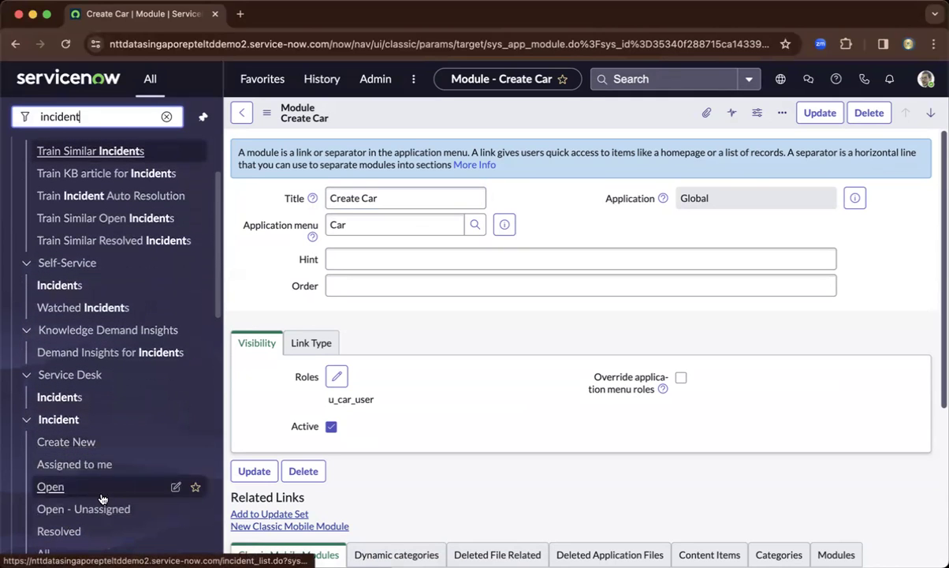
{"action": "scroll", "coordinate": [101, 499], "scroll_direction": "down", "scroll_amount": 2}
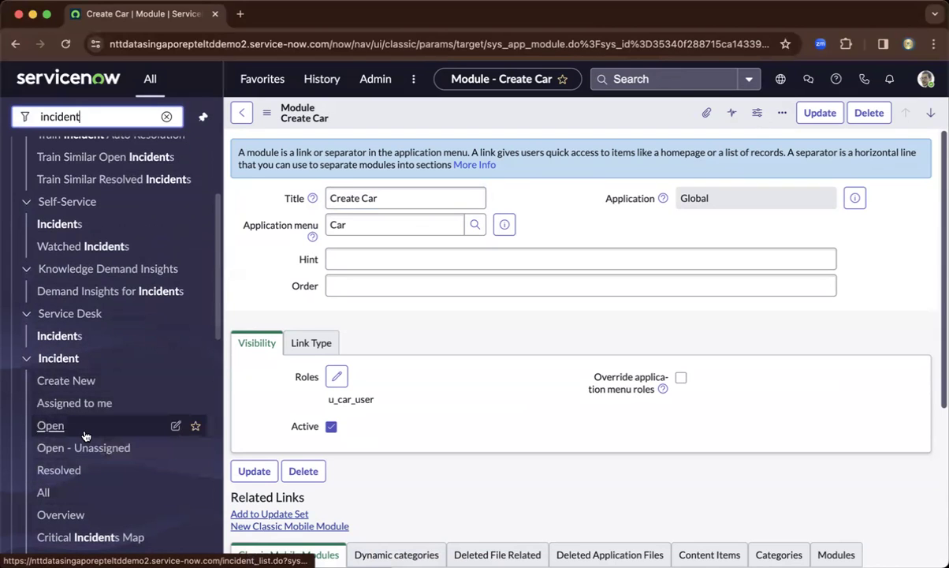
{"action": "scroll", "coordinate": [85, 437], "scroll_direction": "down", "scroll_amount": 2}
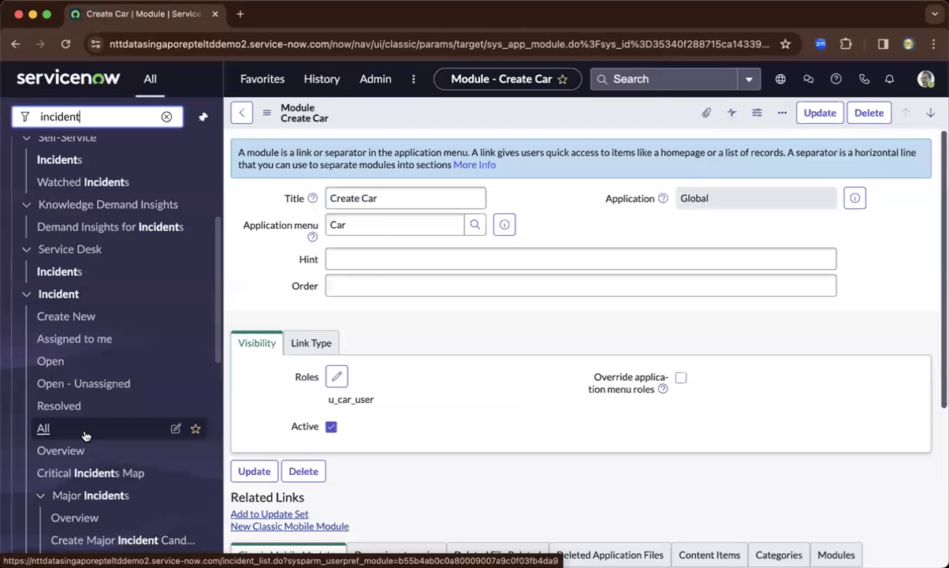
{"action": "scroll", "coordinate": [85, 436], "scroll_direction": "up", "scroll_amount": 1}
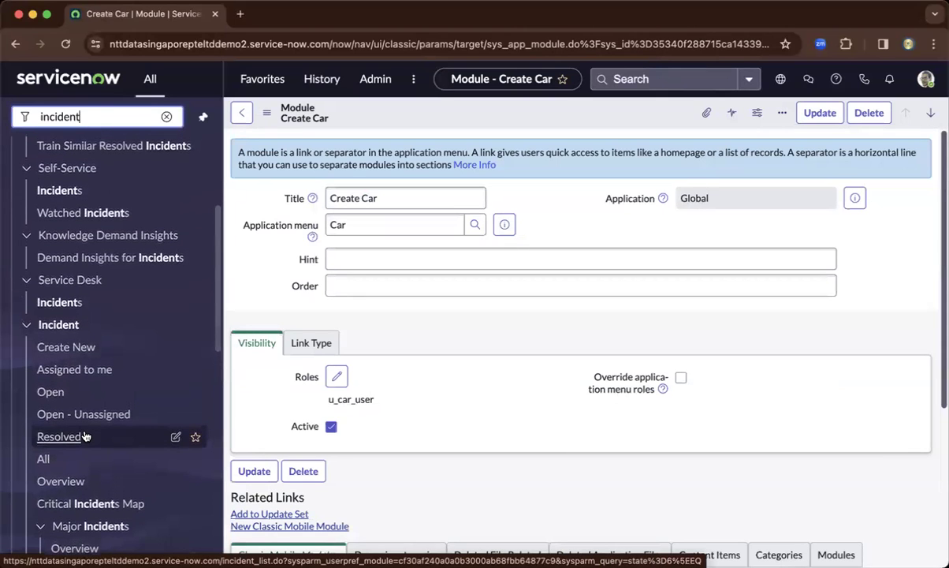
{"action": "scroll", "coordinate": [85, 436], "scroll_direction": "up", "scroll_amount": 1}
{"action": "scroll", "coordinate": [85, 436], "scroll_direction": "up", "scroll_amount": 3}
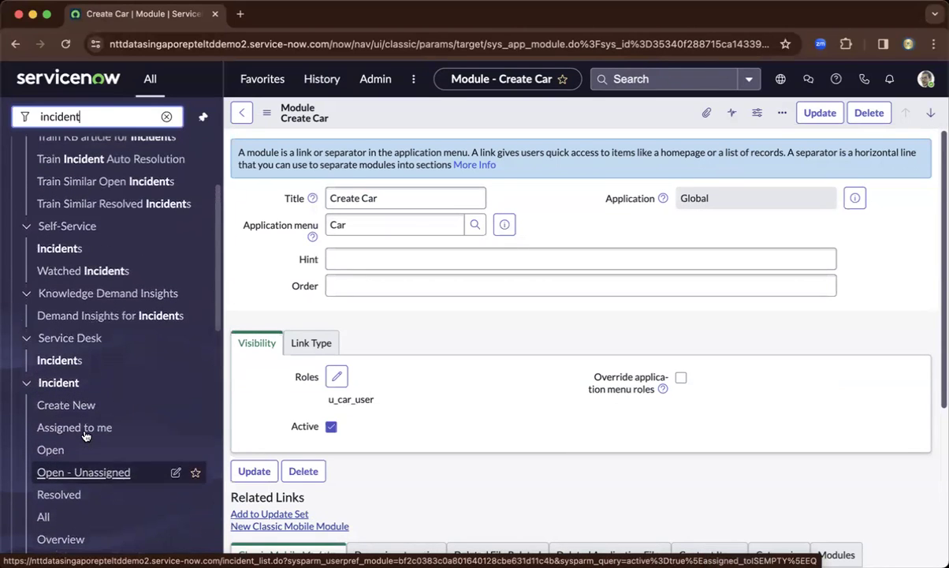